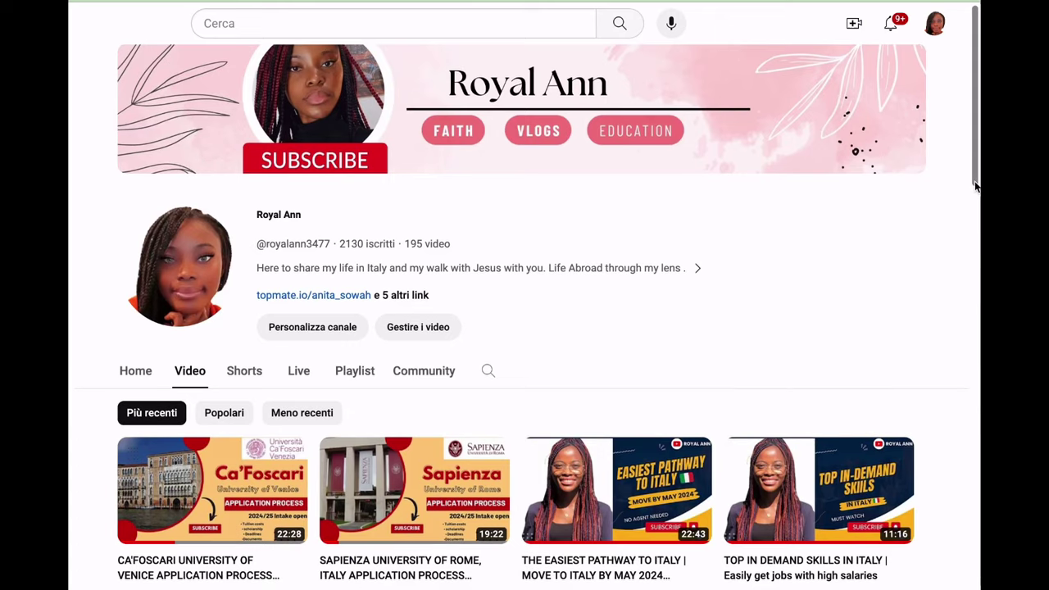
Browse the channel's most recent videos on applying to Italian universities.
scroll(524, 328, "down", 2)
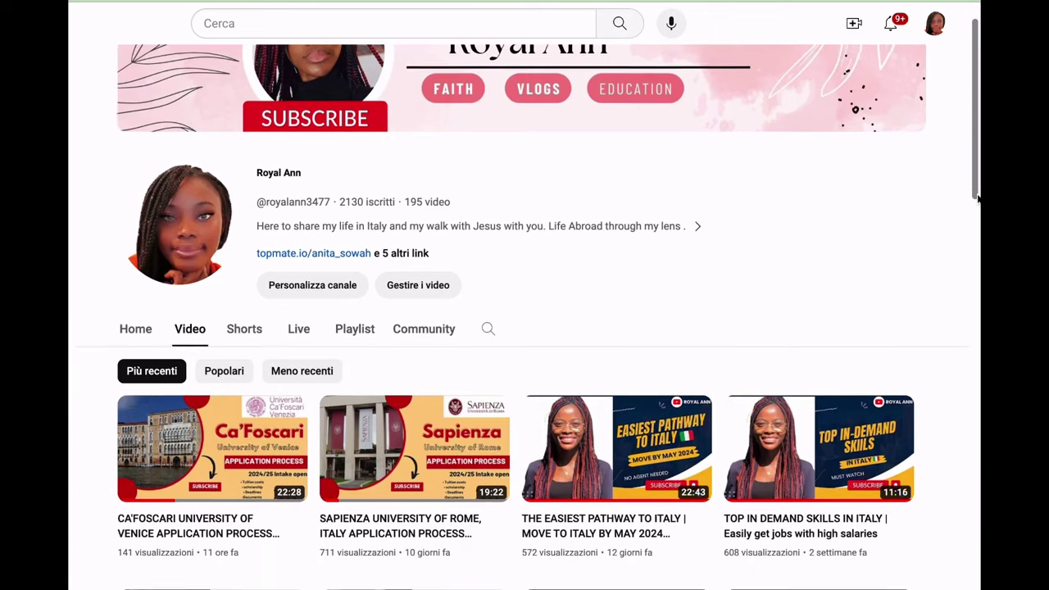
scroll(525, 328, "down", 3)
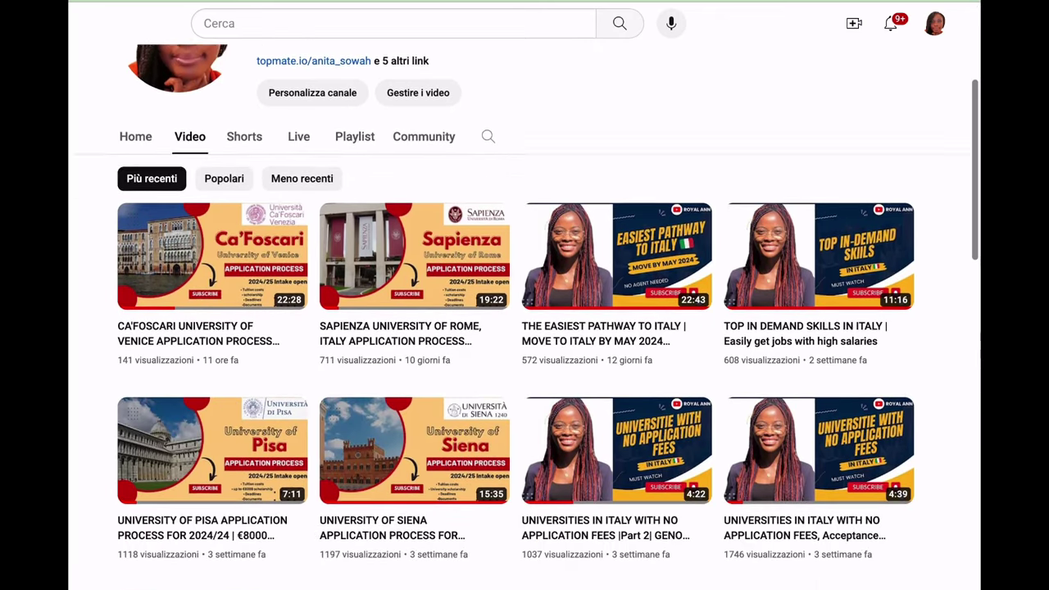
scroll(525, 327, "down", 3)
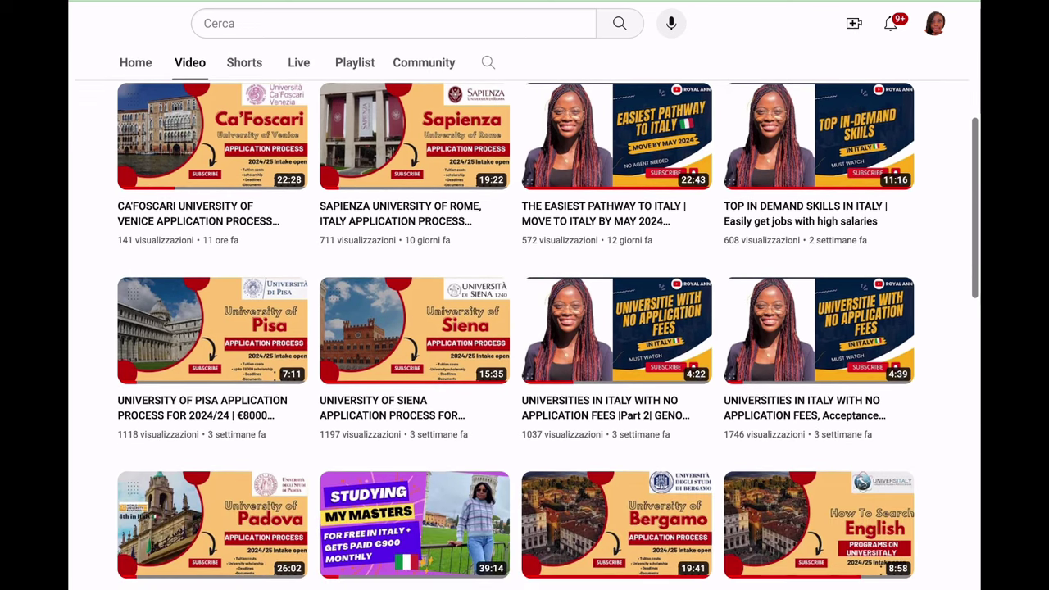
scroll(525, 328, "down", 5)
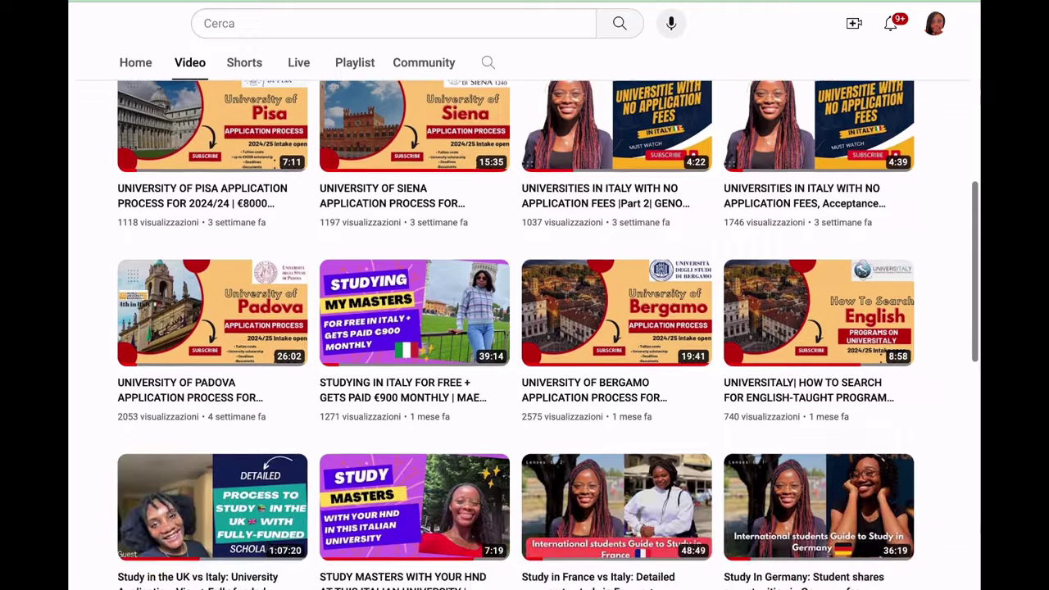
scroll(525, 328, "up", 3)
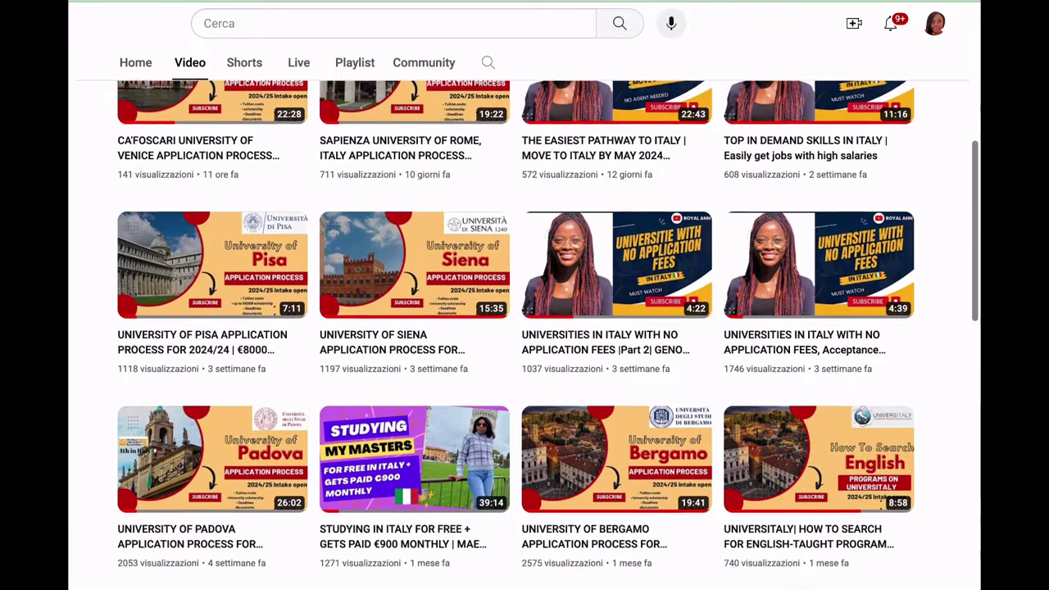
scroll(525, 328, "up", 3)
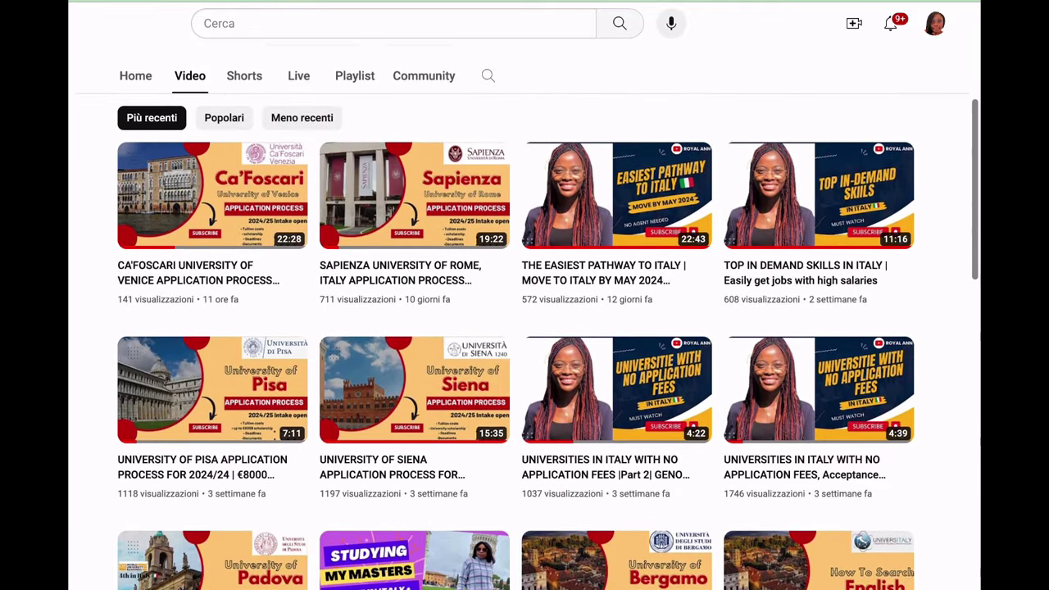
mouse_move(412, 209)
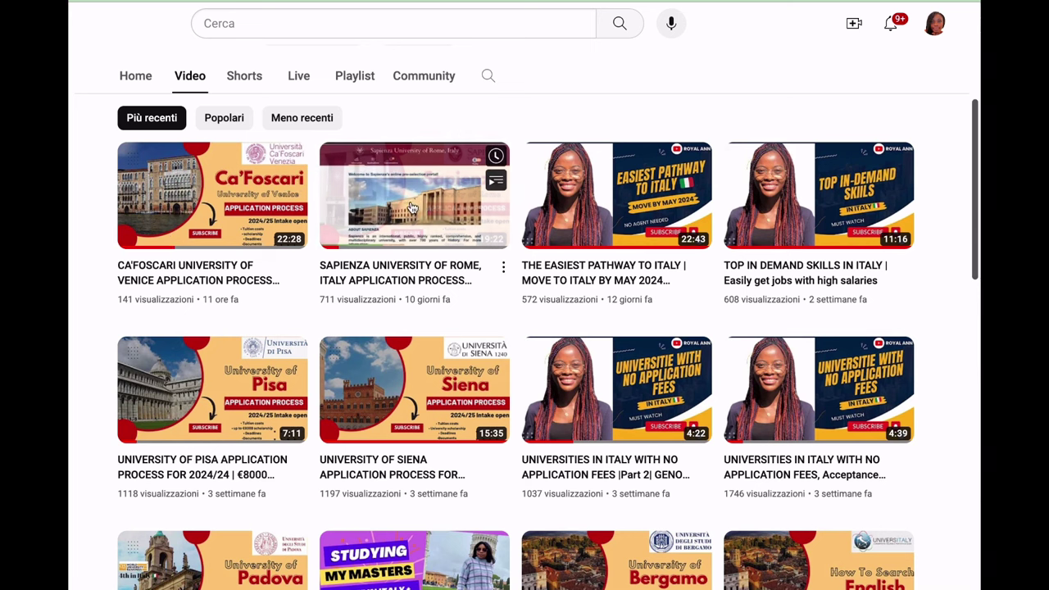
mouse_move(410, 405)
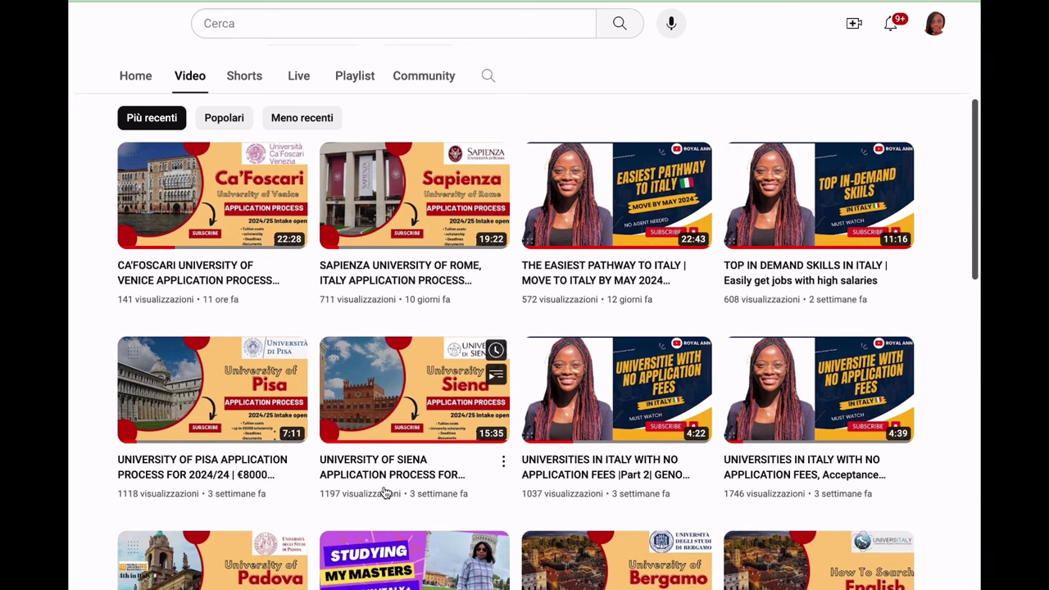
mouse_move(863, 392)
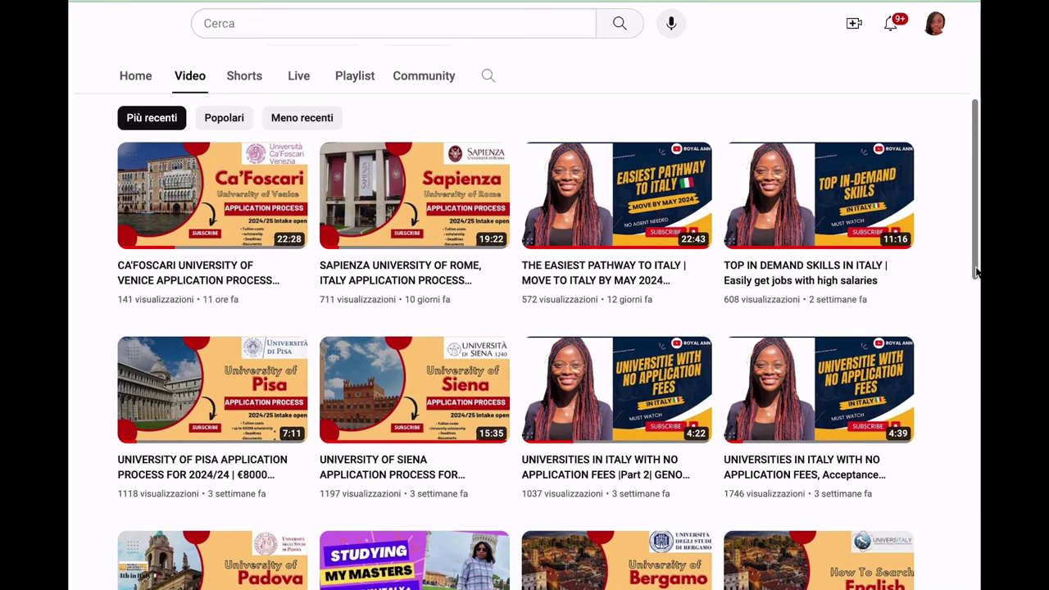
scroll(978, 272, "down", 3)
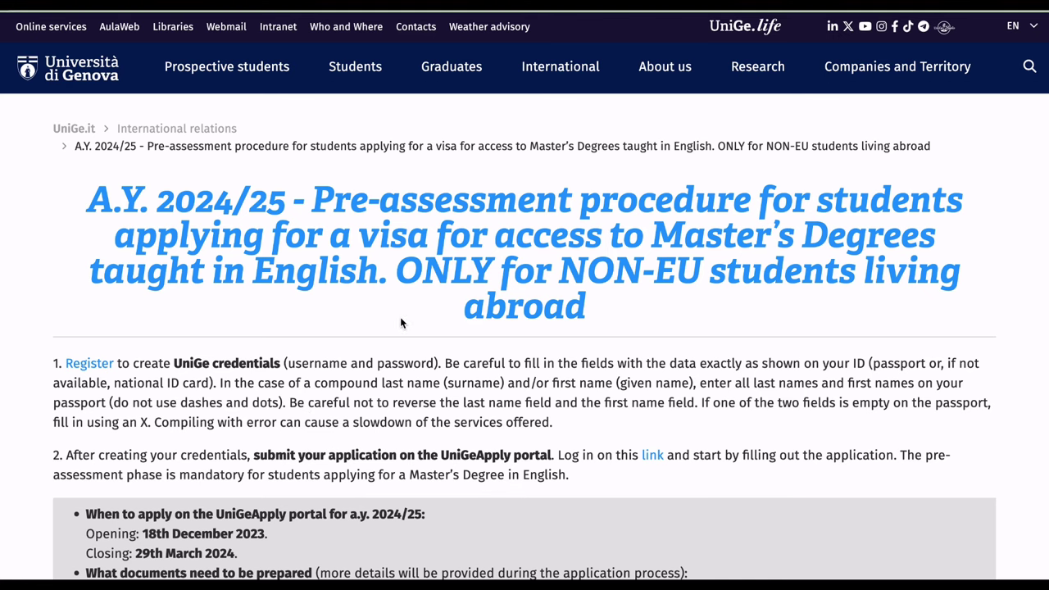
Open the English registration from the 2024/25 pre-assessment instructions and start signing up for UniGePASS credentials.
scroll(401, 322, "down", 2)
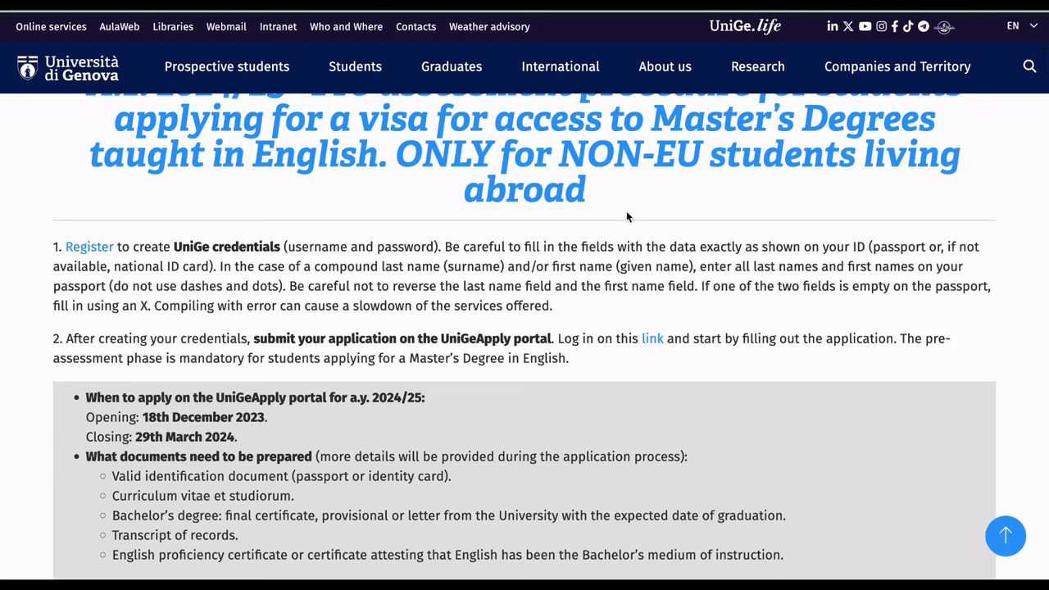
left_click(87, 248)
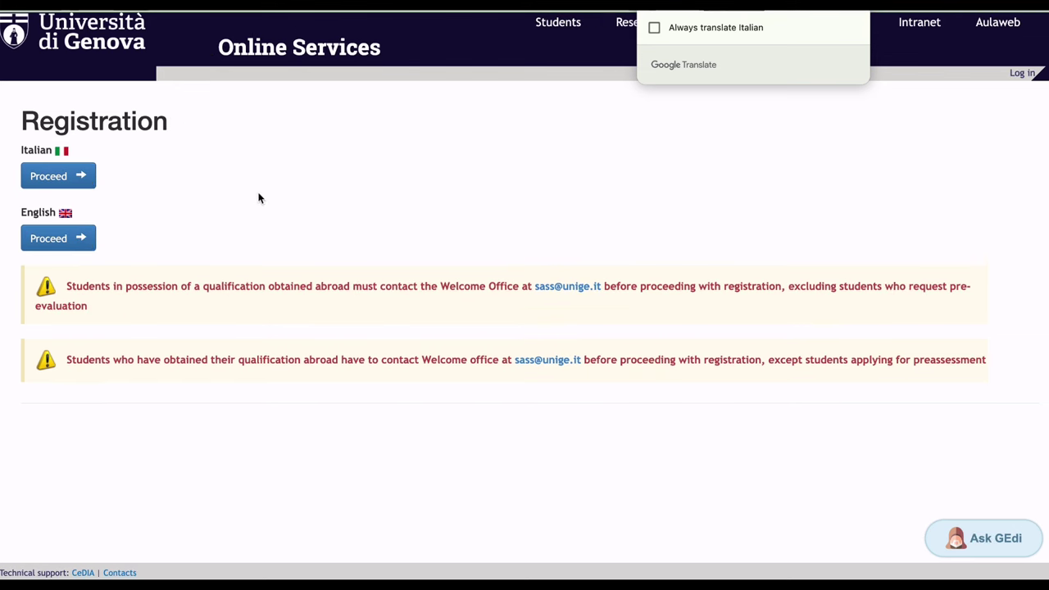
left_click(80, 239)
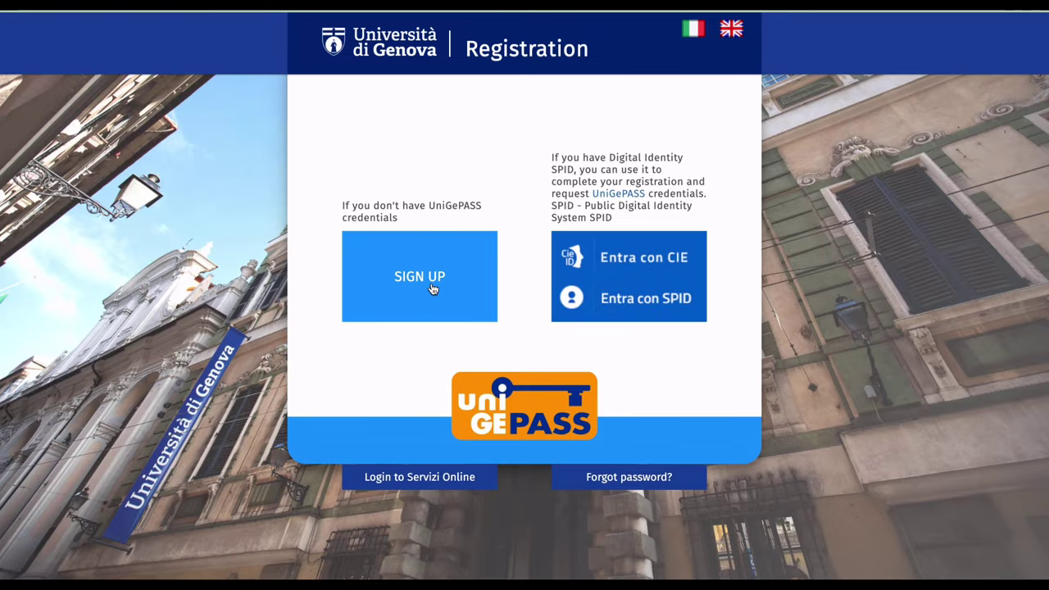
left_click(432, 287)
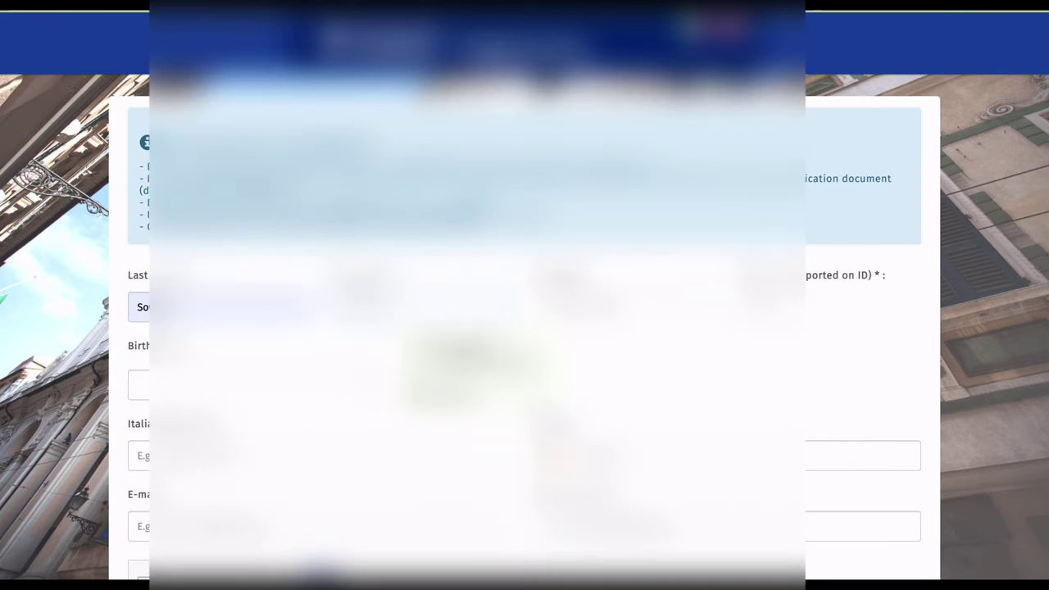
Fill in the UniGePASS sign-up form with the applicant's name, birth details and e-mail address.
left_click(627, 337)
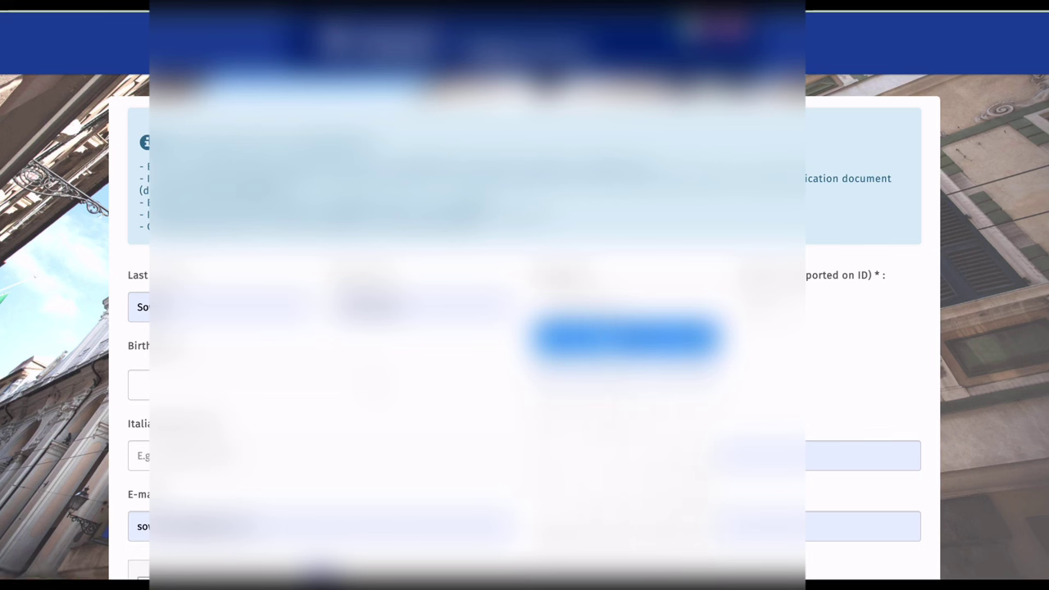
left_click(520, 384)
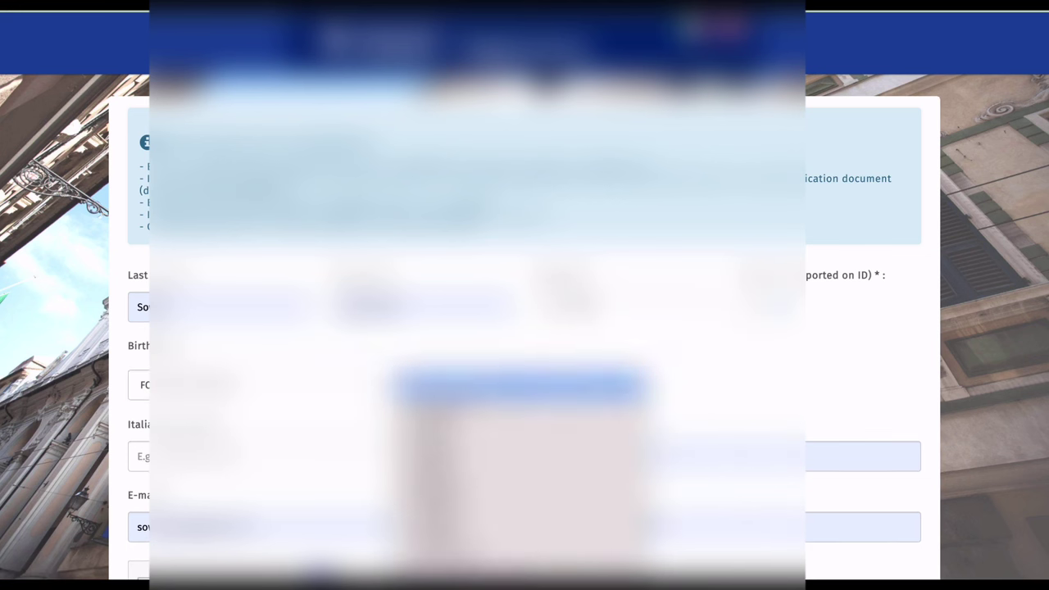
left_click(517, 410)
left_click(555, 459)
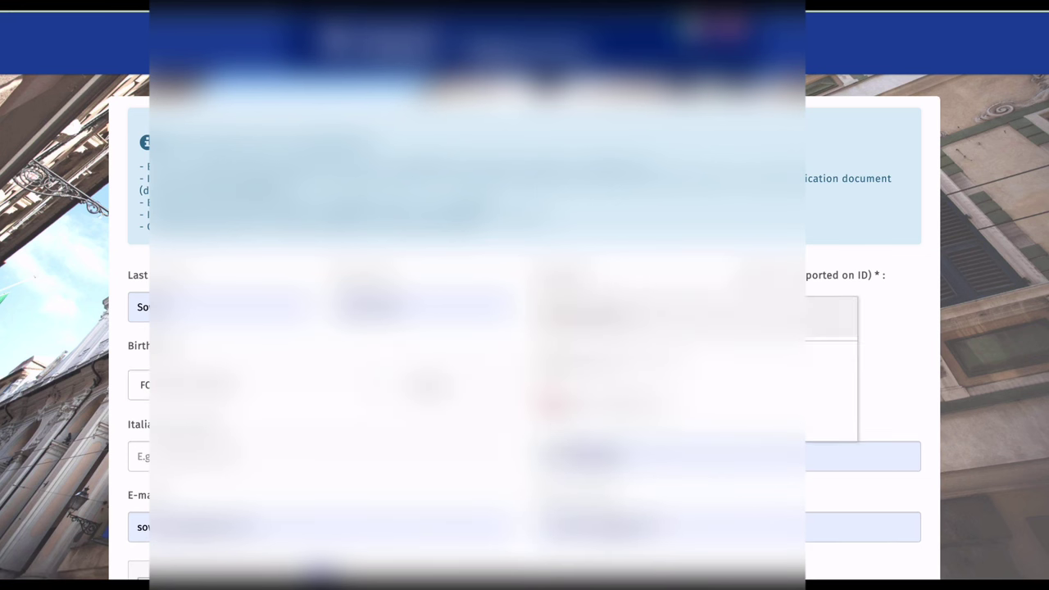
left_click(621, 361)
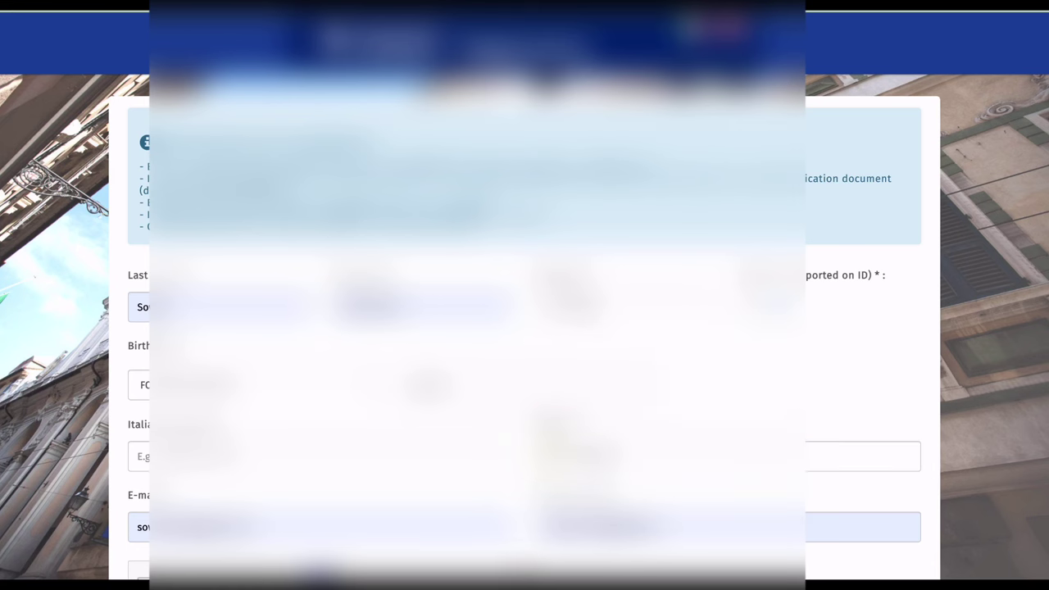
scroll(525, 328, "down", 2)
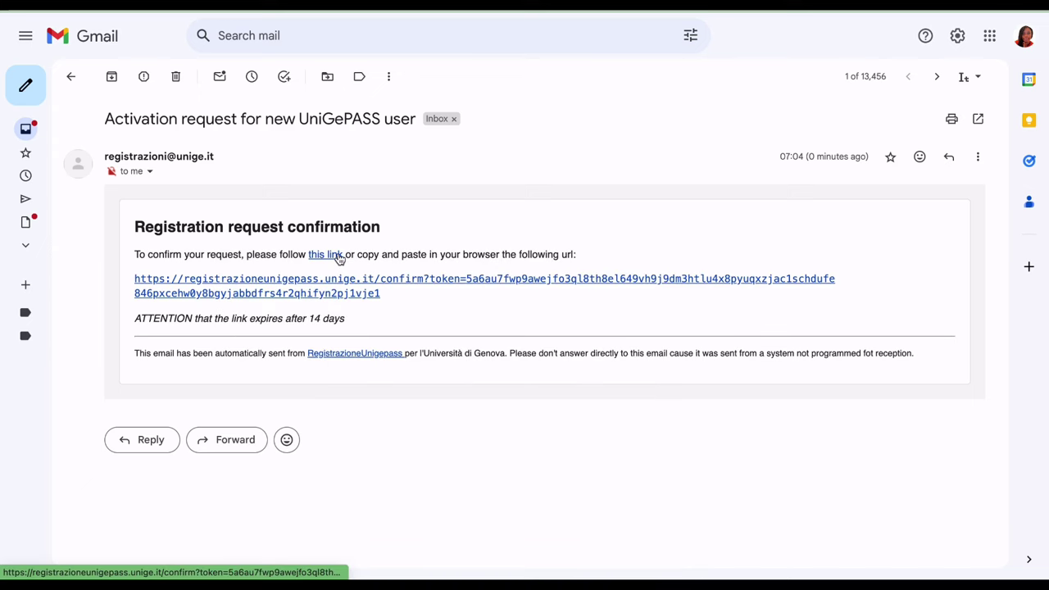
Confirm the registration through the link in the UniGePASS activation e-mail and highlight the assigned username.
left_click(325, 255)
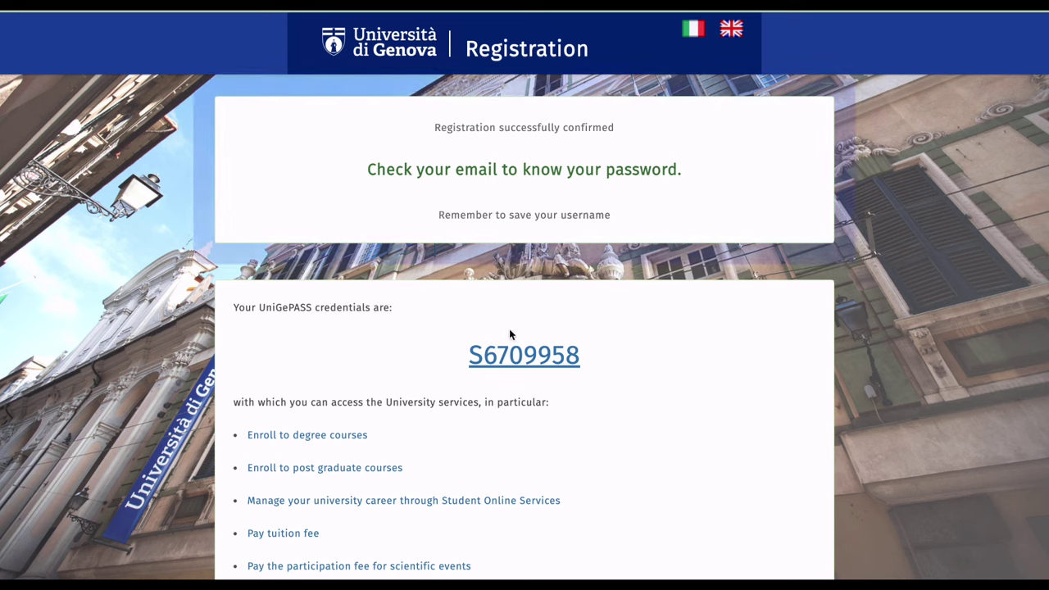
left_click_drag(466, 354, 602, 366)
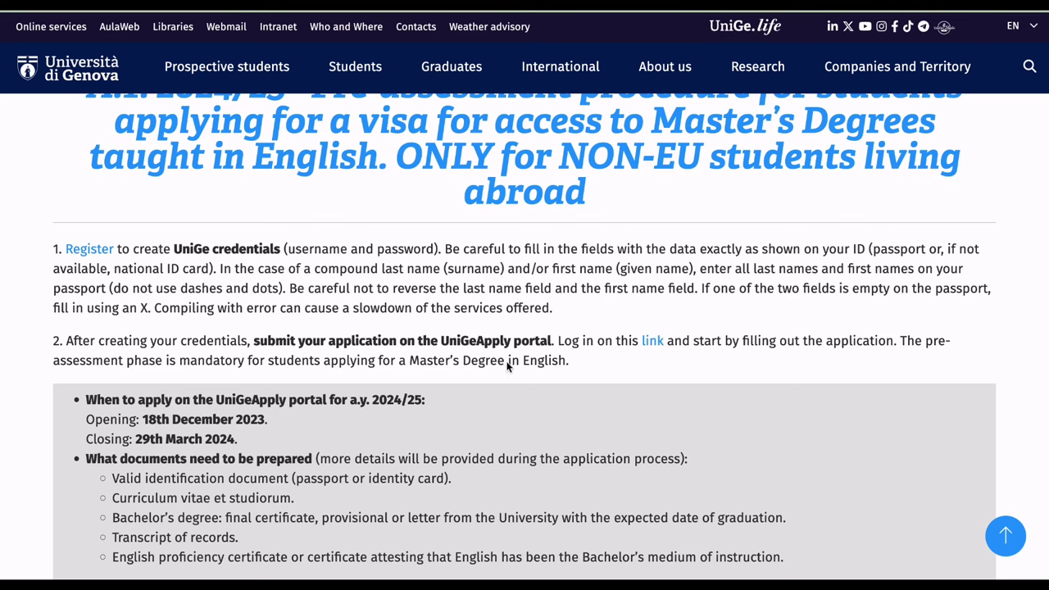
Follow the UniGeApply link in the pre-assessment instructions and log in with the UniGePASS username and password.
scroll(722, 303, "up", 2)
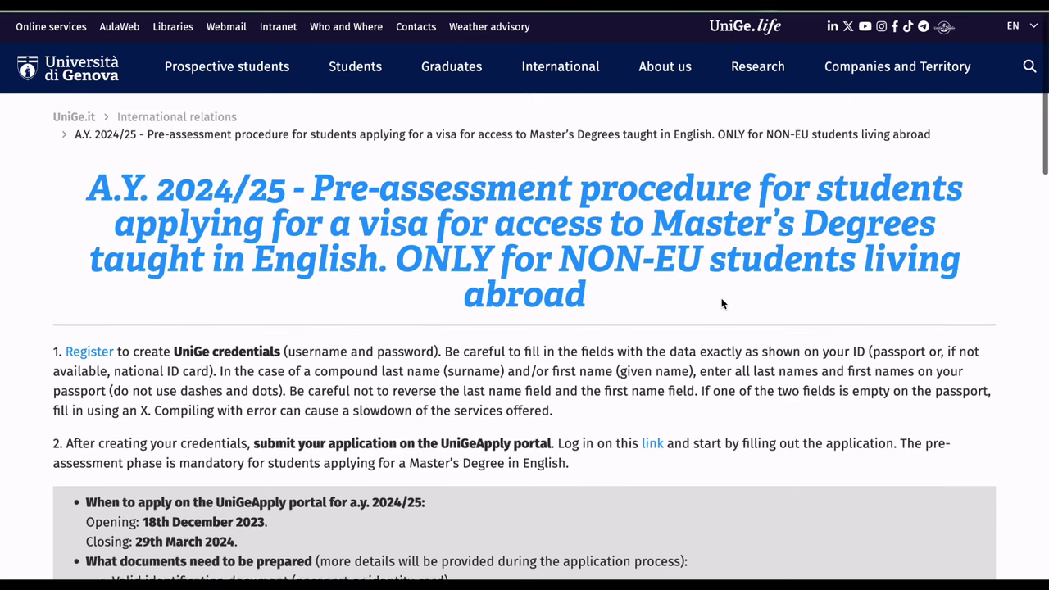
scroll(722, 304, "down", 1)
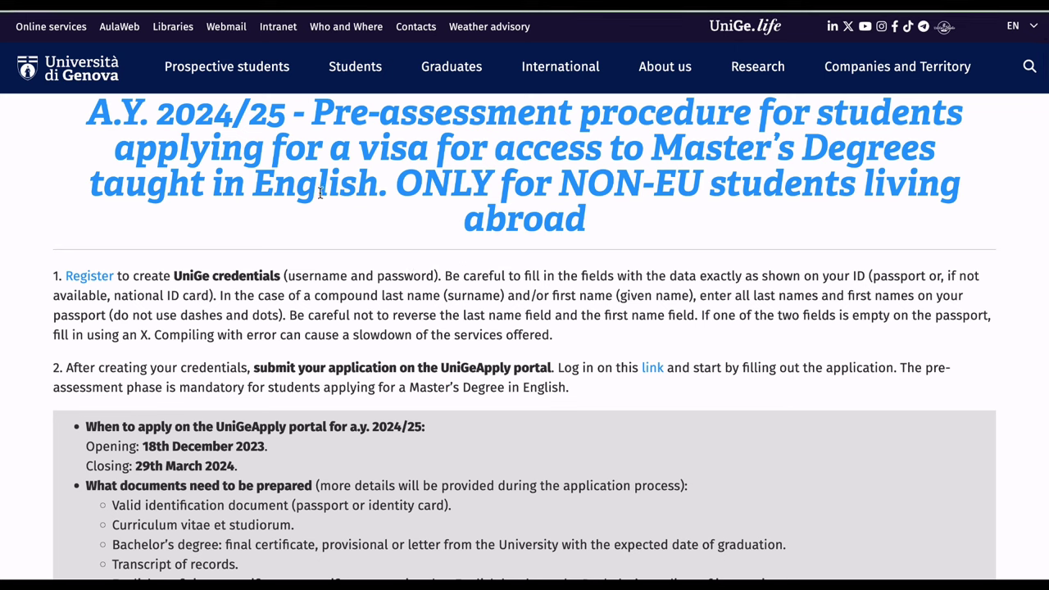
left_click(652, 369)
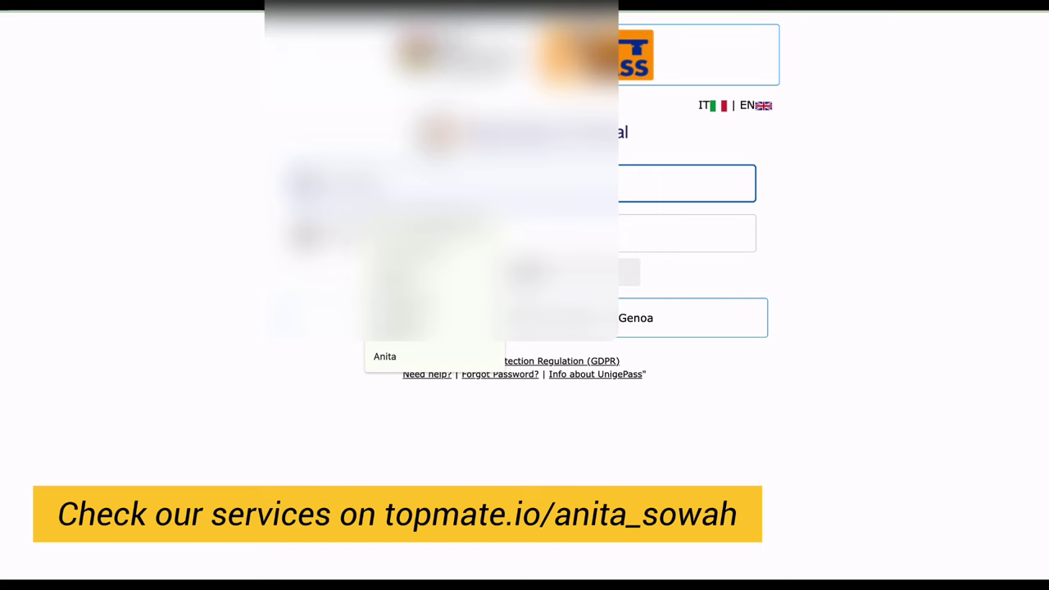
left_click(687, 234)
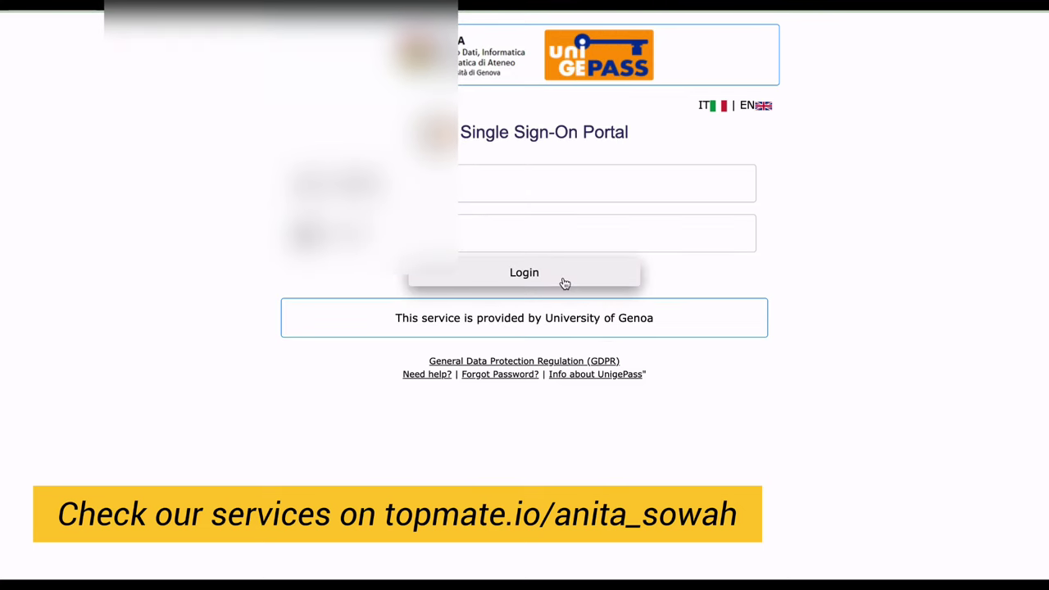
left_click(565, 283)
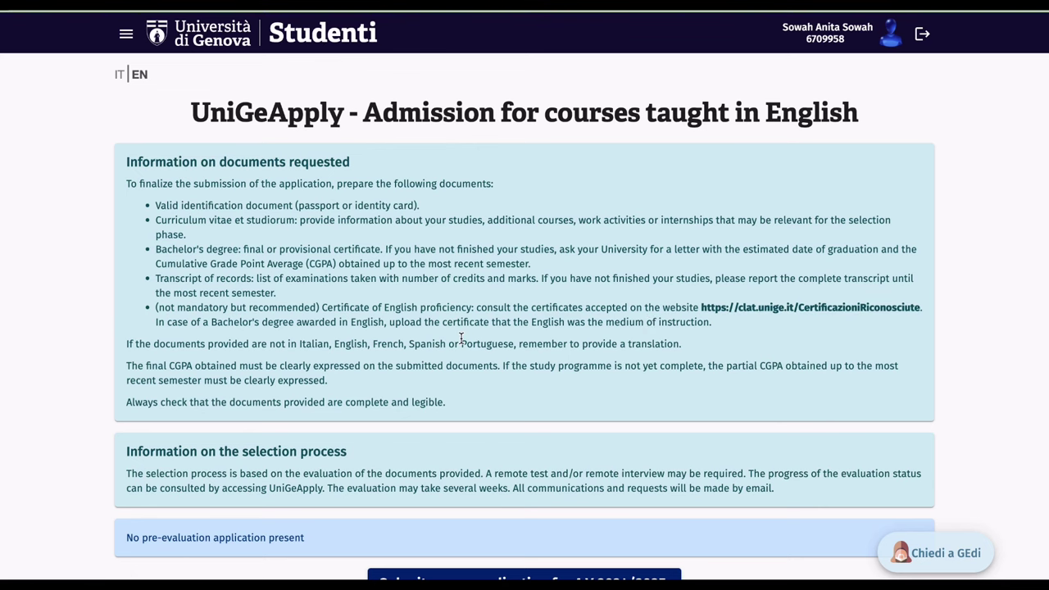
Start a new application for A.Y. 2024/2025 and select the Architectural Composition master's course.
scroll(462, 338, "down", 3)
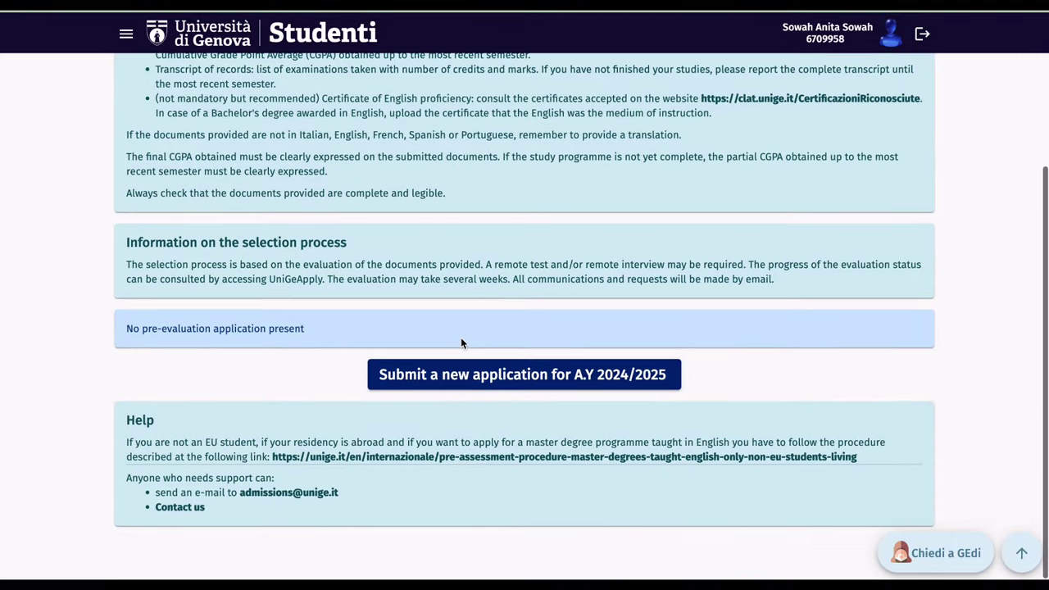
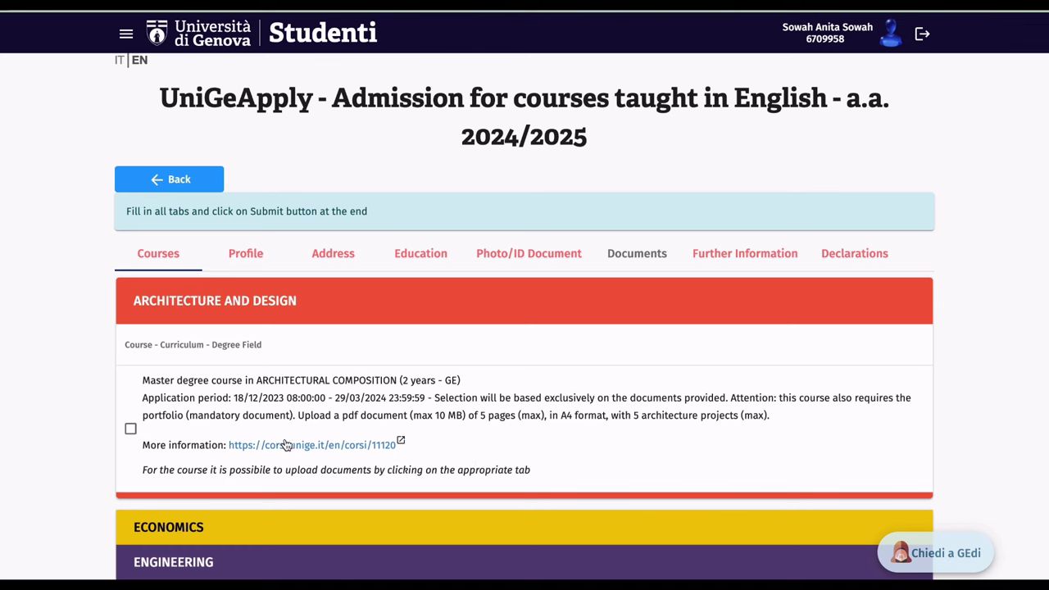
left_click(759, 446)
scroll(759, 446, "down", 2)
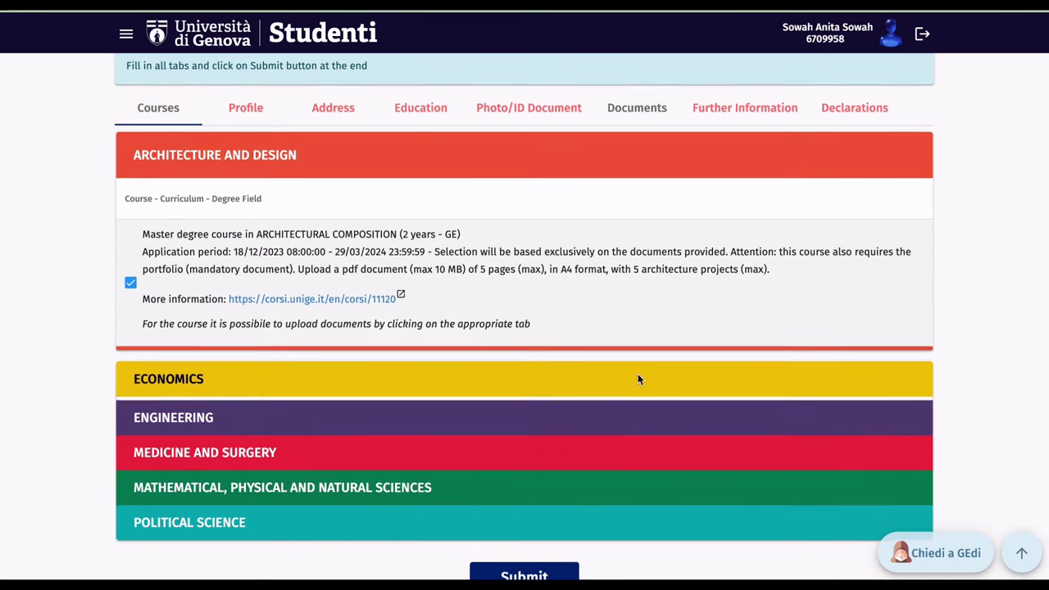
Examine the master's courses offered under Economics and Engineering, including their application periods and document requirements.
left_click(639, 379)
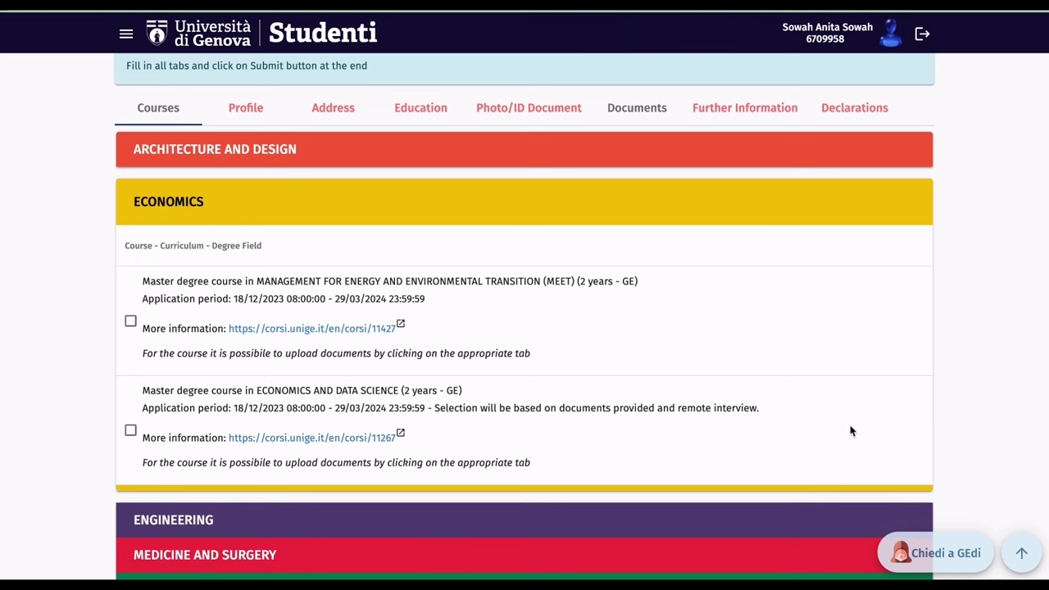
scroll(952, 439, "down", 3)
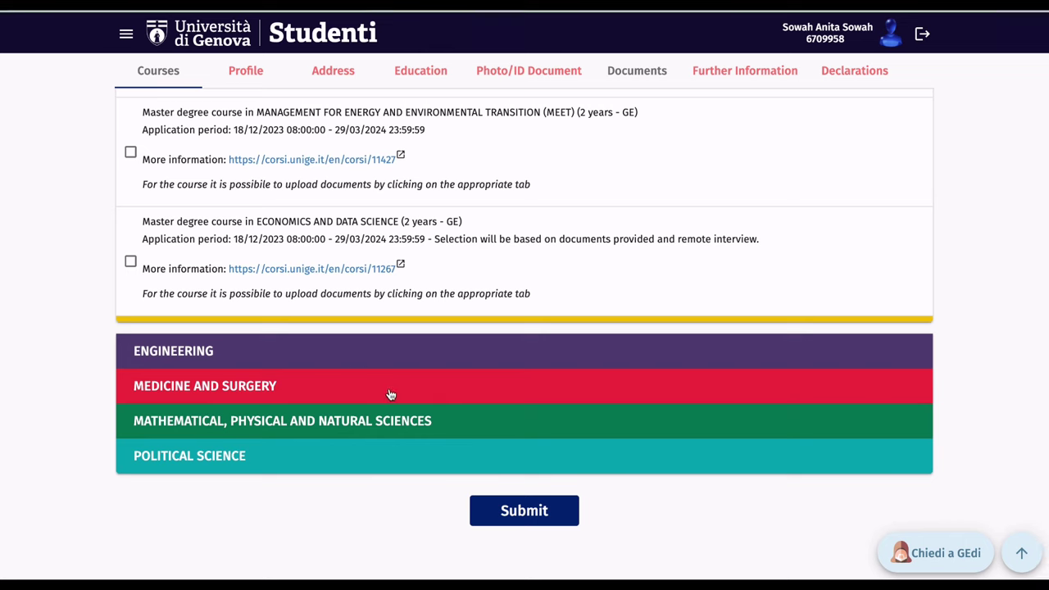
left_click(358, 353)
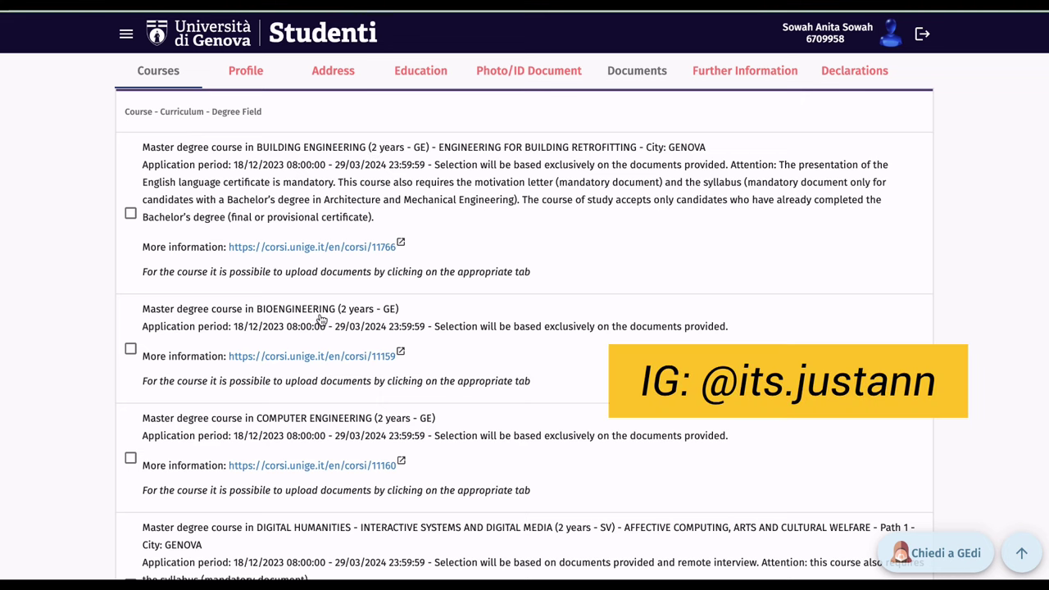
scroll(524, 328, "down", 3)
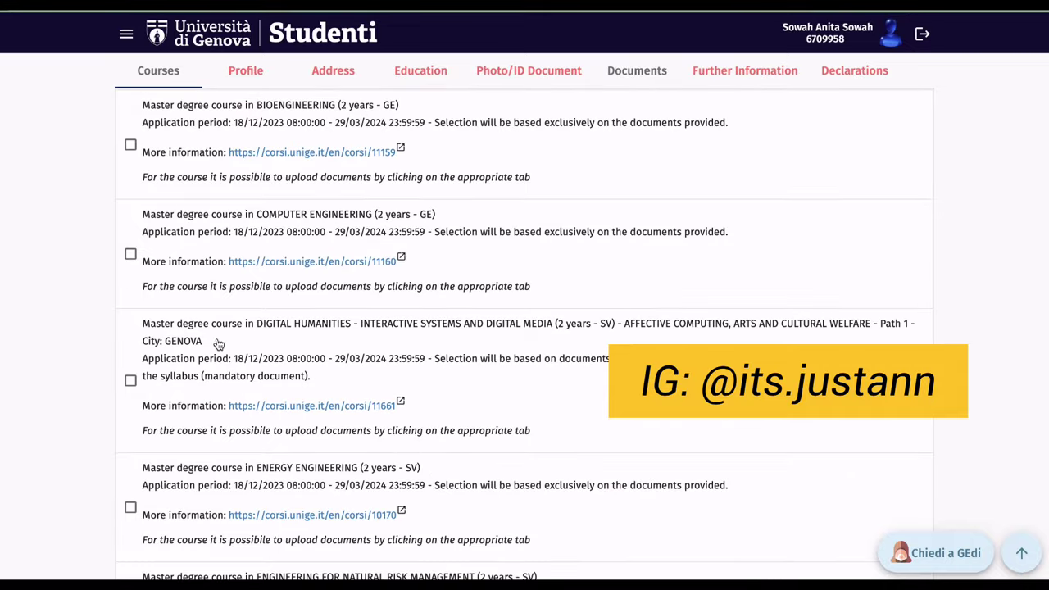
scroll(556, 308, "down", 1)
scroll(556, 310, "down", 8)
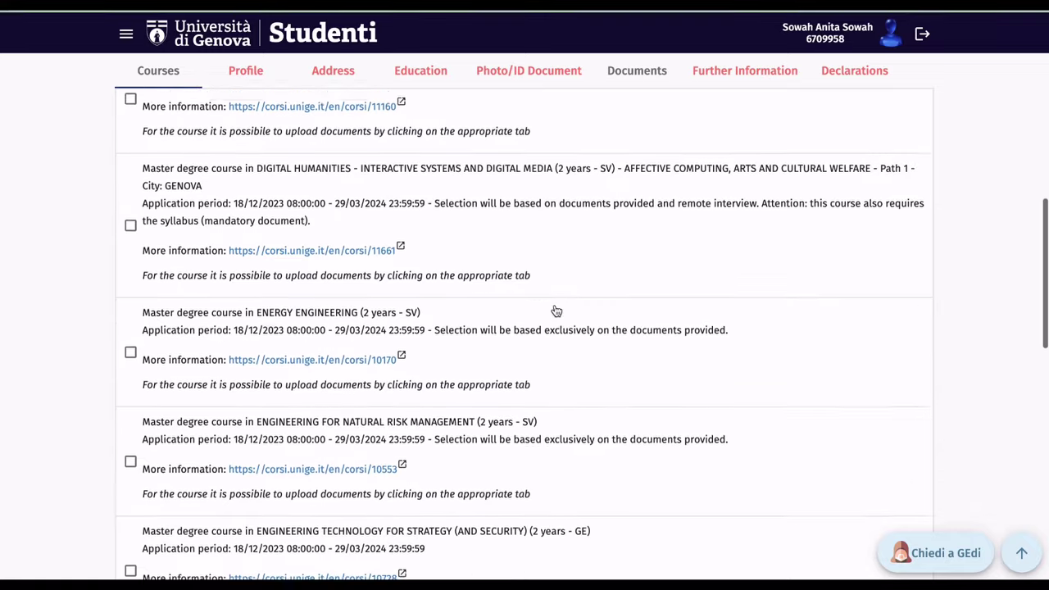
scroll(556, 310, "down", 4)
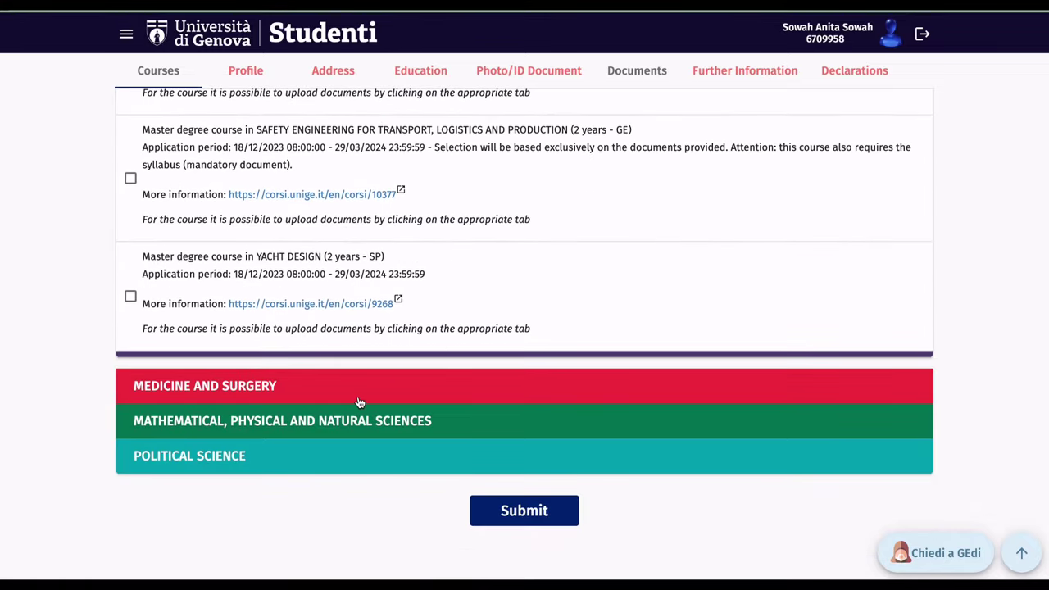
Review the Medicine, Mathematical Sciences and Political Science courses, and select the International Relations master's course in Security and International Relations.
left_click(359, 391)
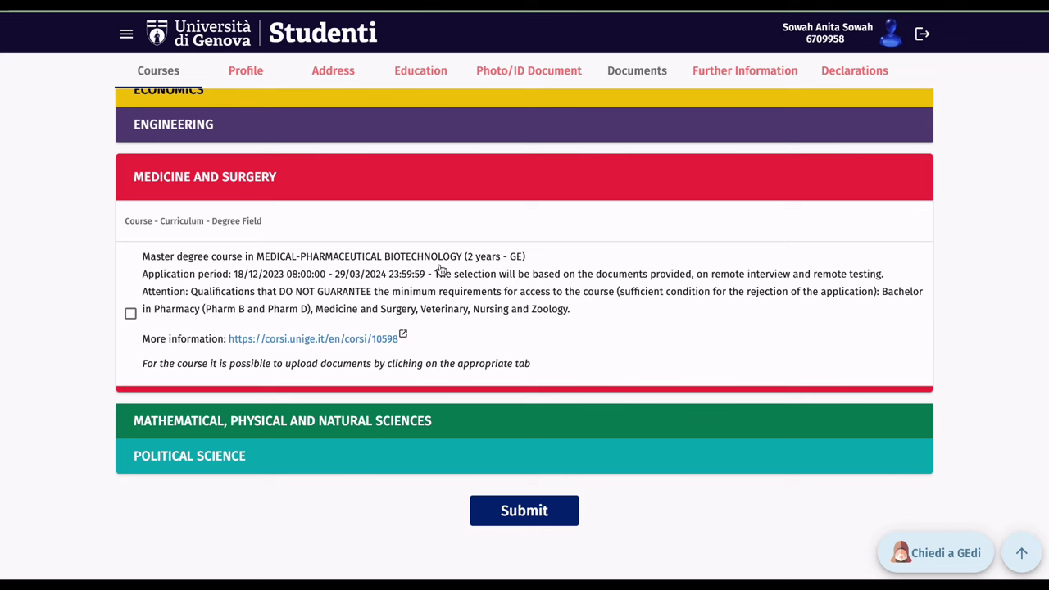
left_click(262, 422)
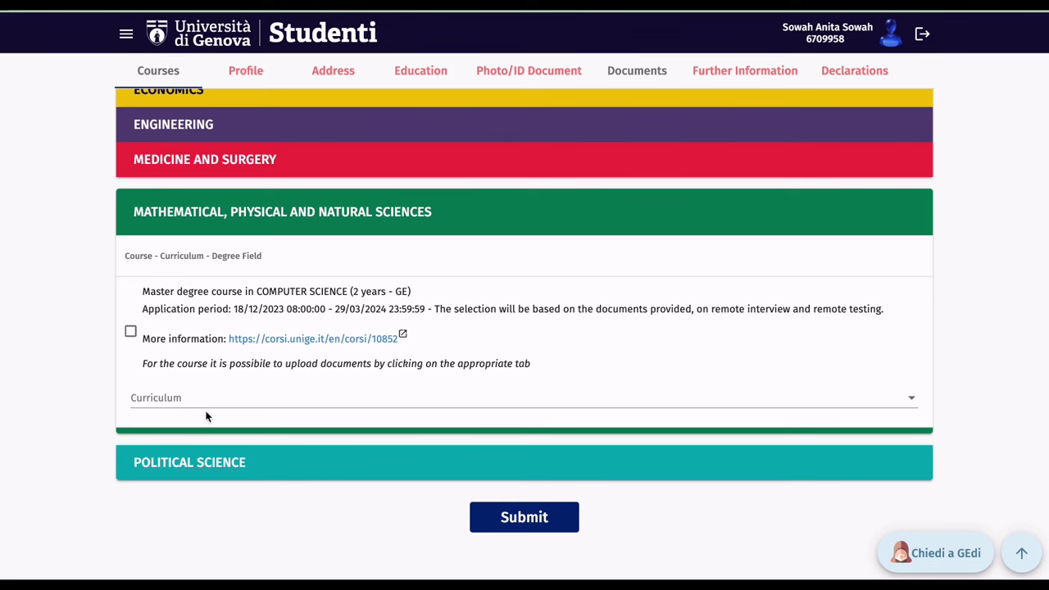
left_click(221, 462)
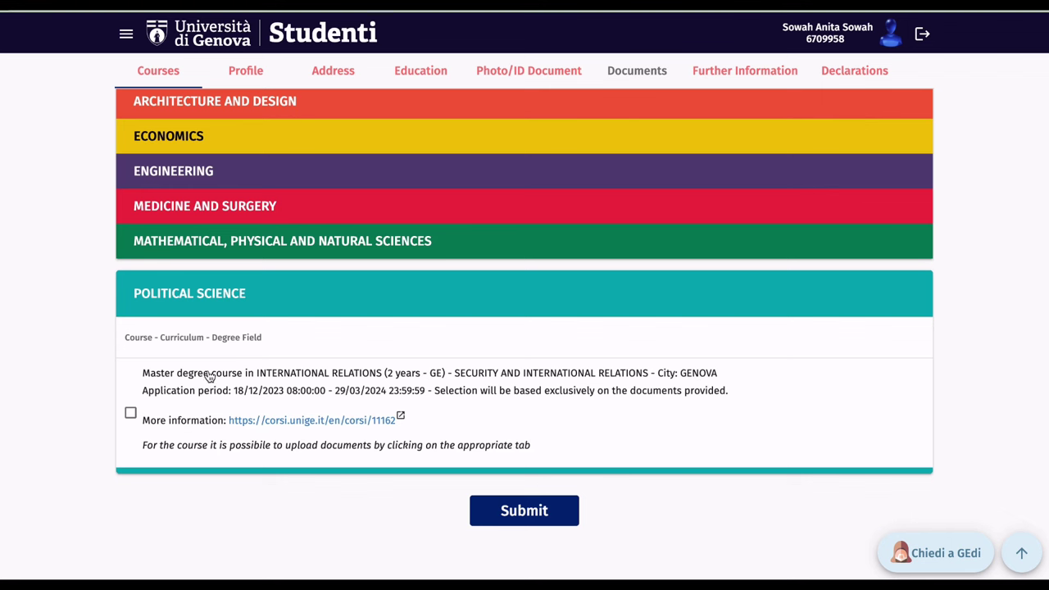
left_click(131, 415)
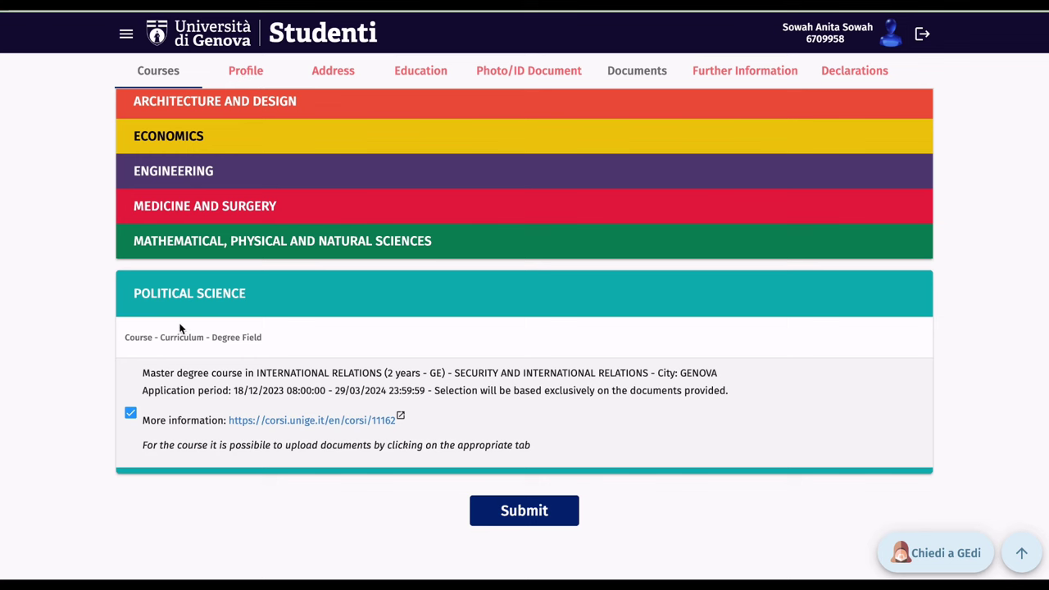
left_click(227, 295)
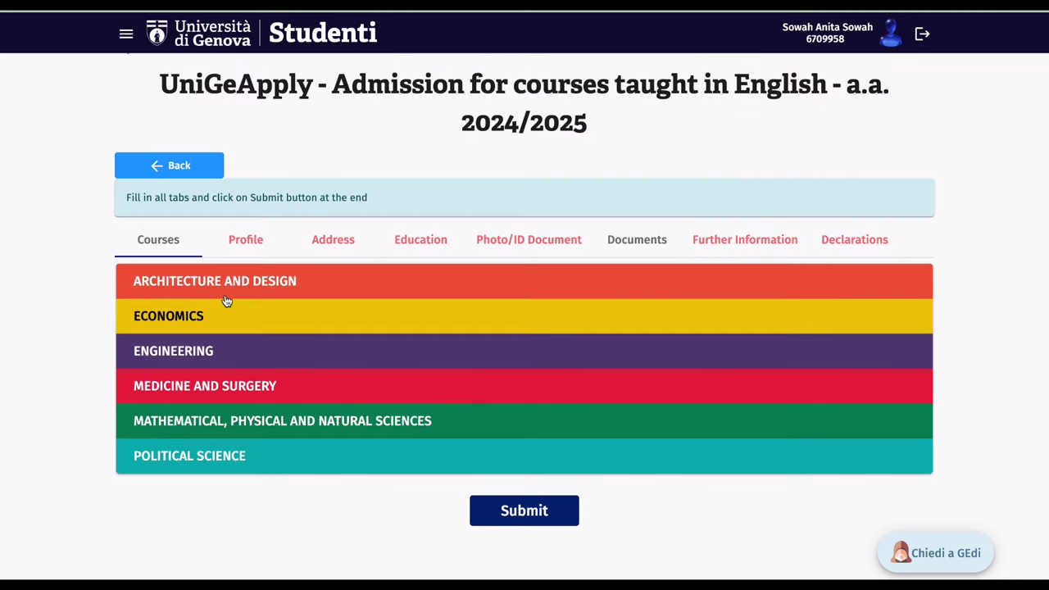
Complete the remaining required details in the applicant's profile section.
left_click(248, 243)
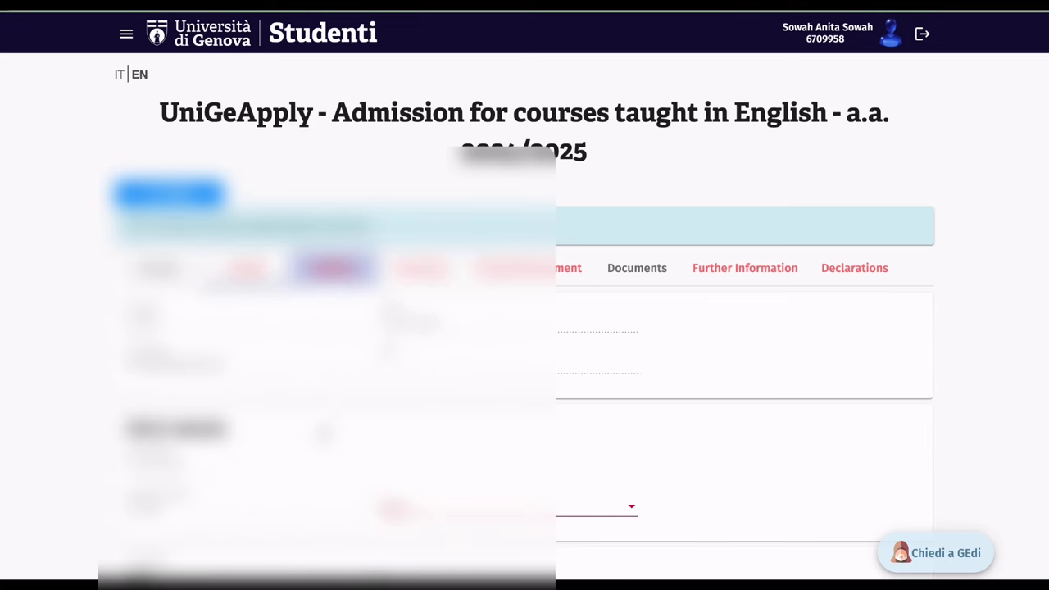
scroll(525, 312, "down", 3)
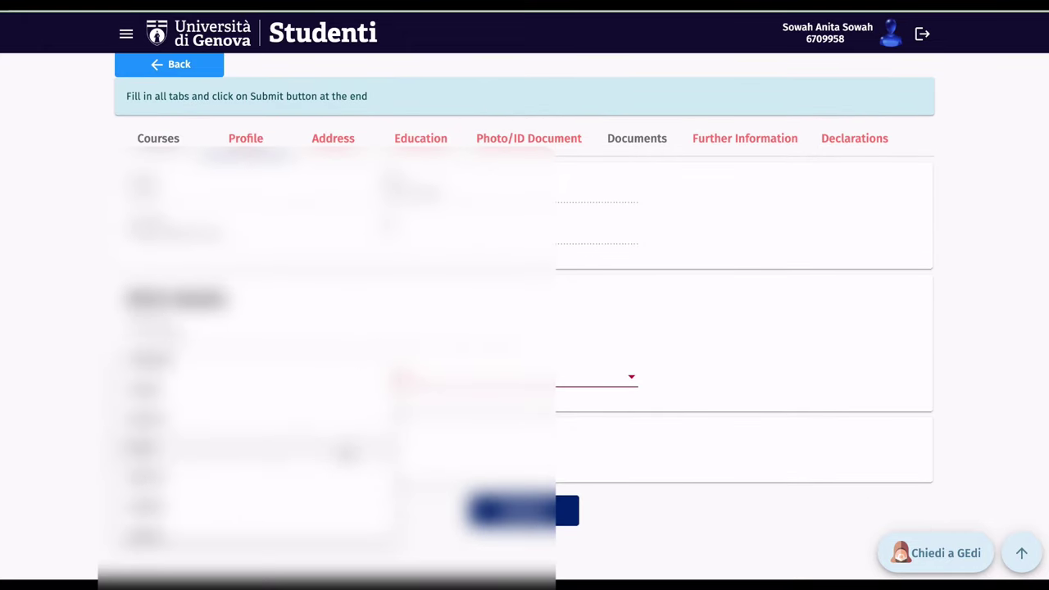
left_click(563, 383)
scroll(665, 300, "up", 3)
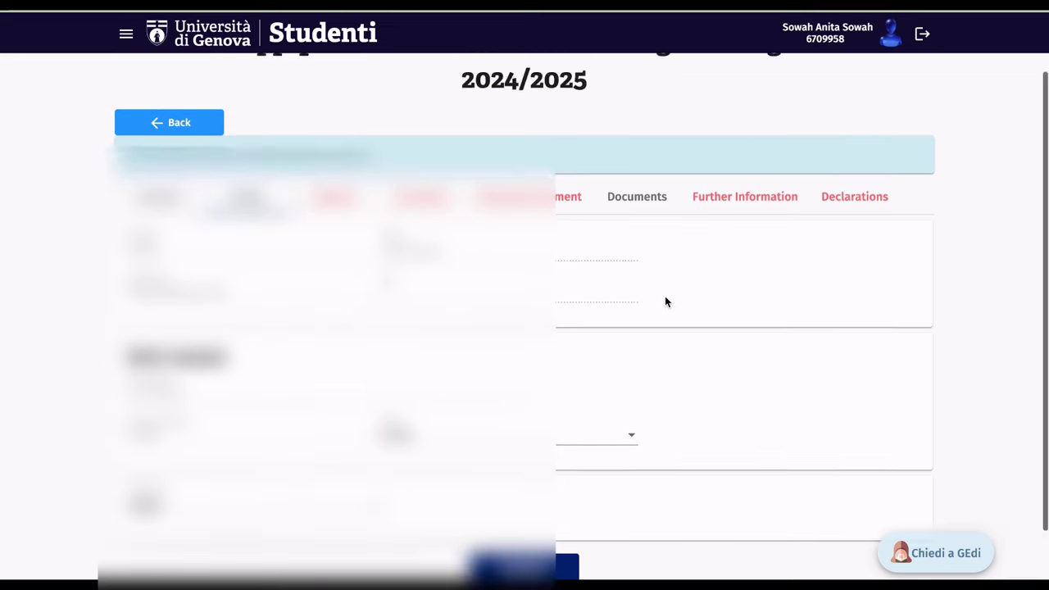
Examine the place of residence and contact details required in the address section.
left_click(349, 276)
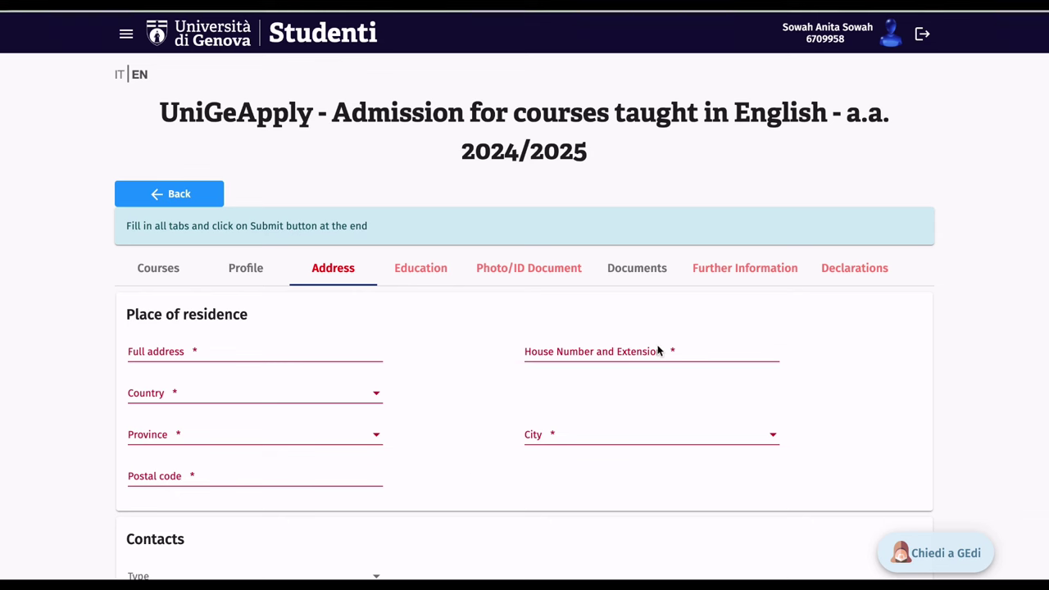
scroll(874, 470, "down", 3)
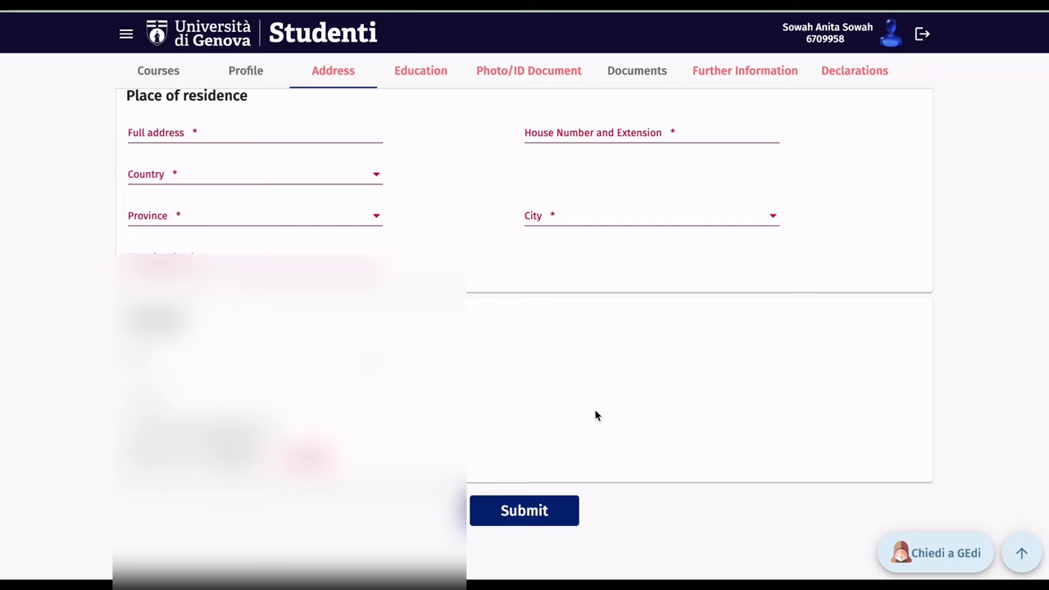
scroll(596, 416, "up", 5)
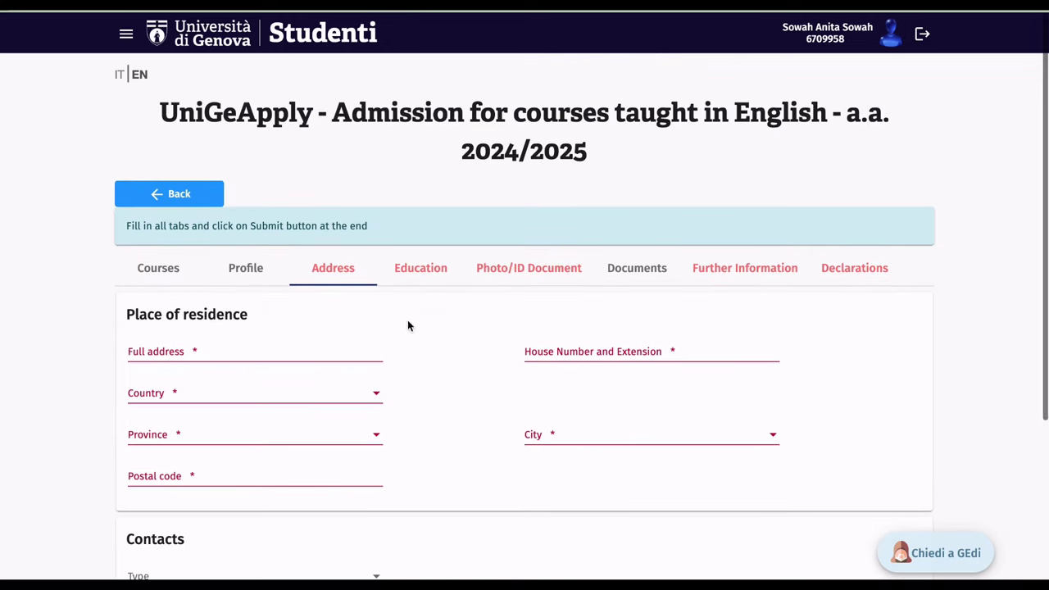
Examine the high school diploma requirements in the education section, including diploma types, duration, final school year and final mark.
left_click(417, 278)
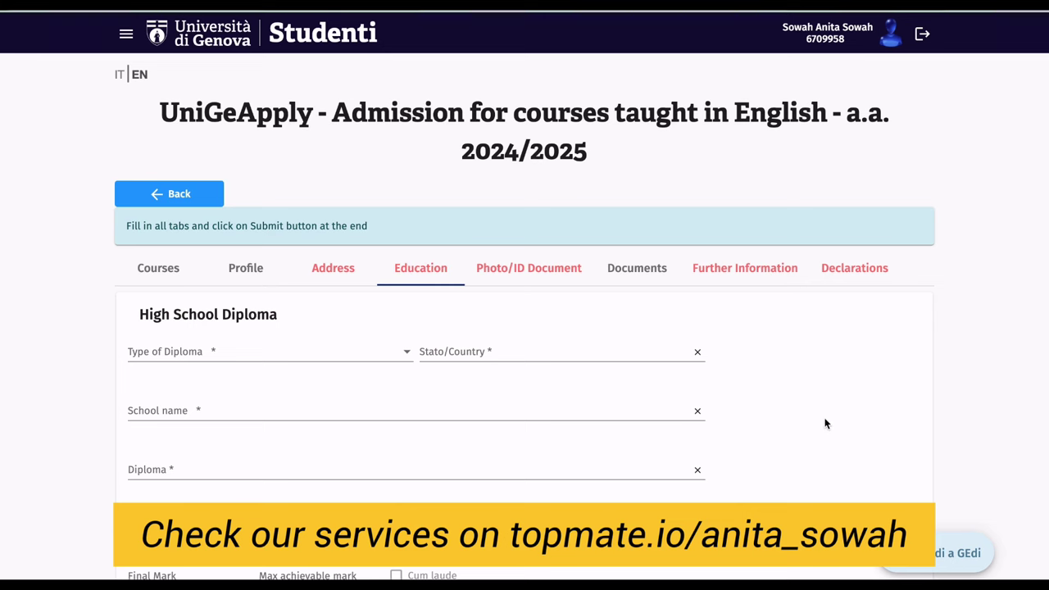
scroll(825, 424, "down", 2)
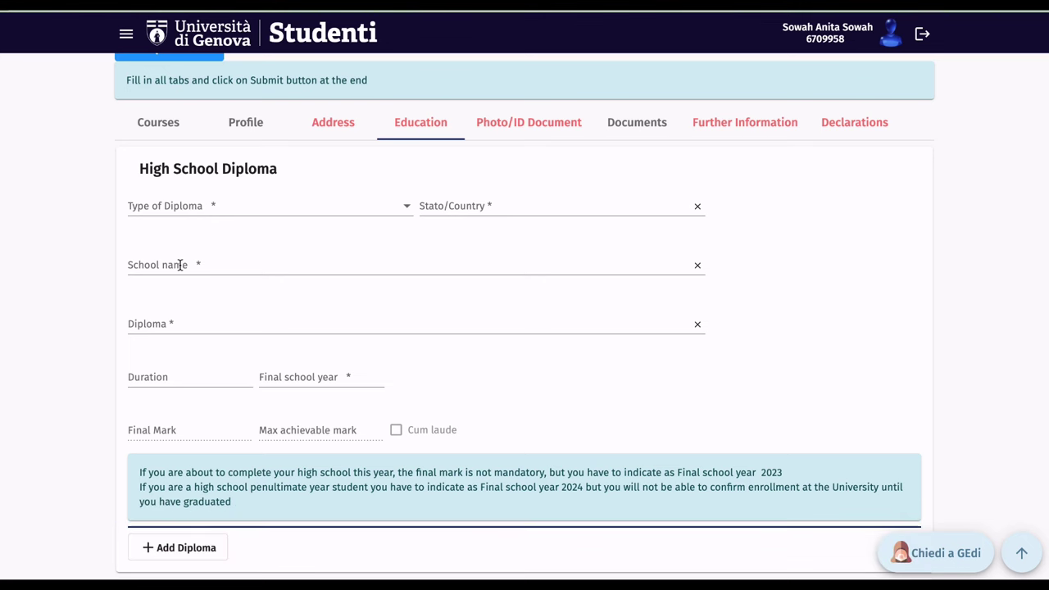
left_click(210, 327)
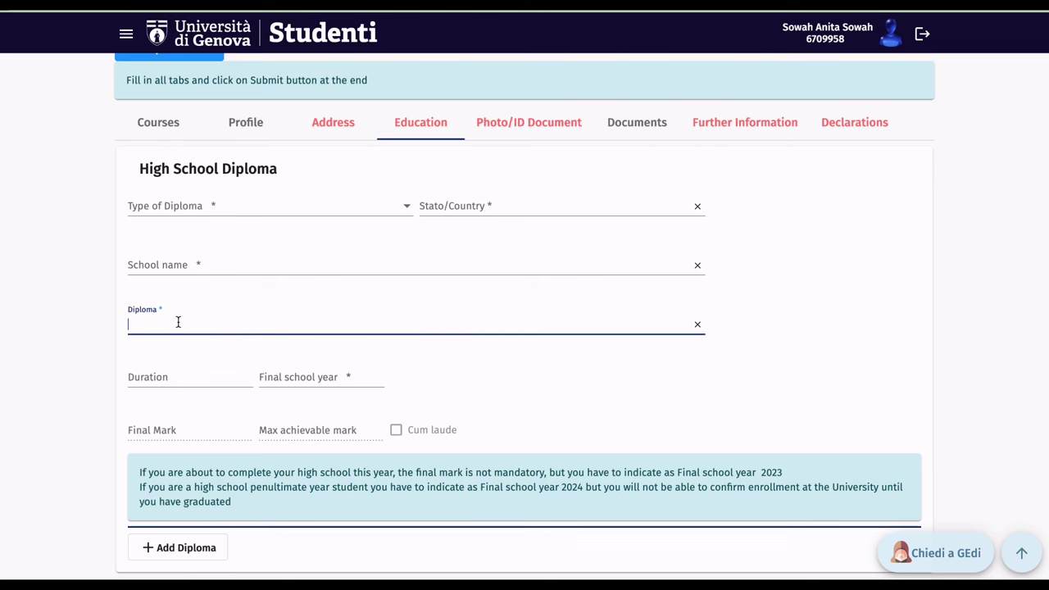
left_click(166, 210)
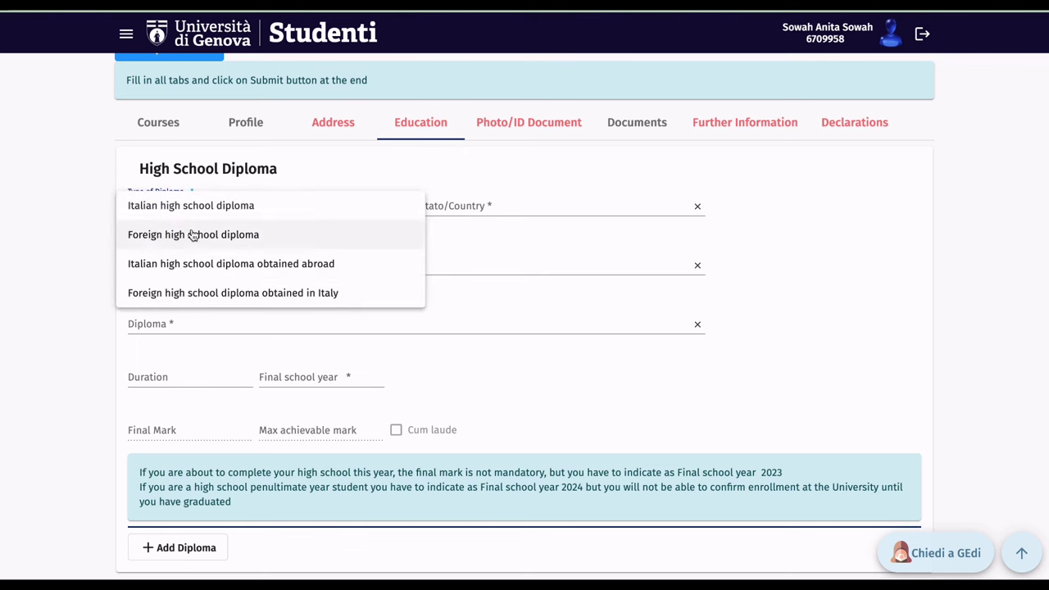
left_click(827, 361)
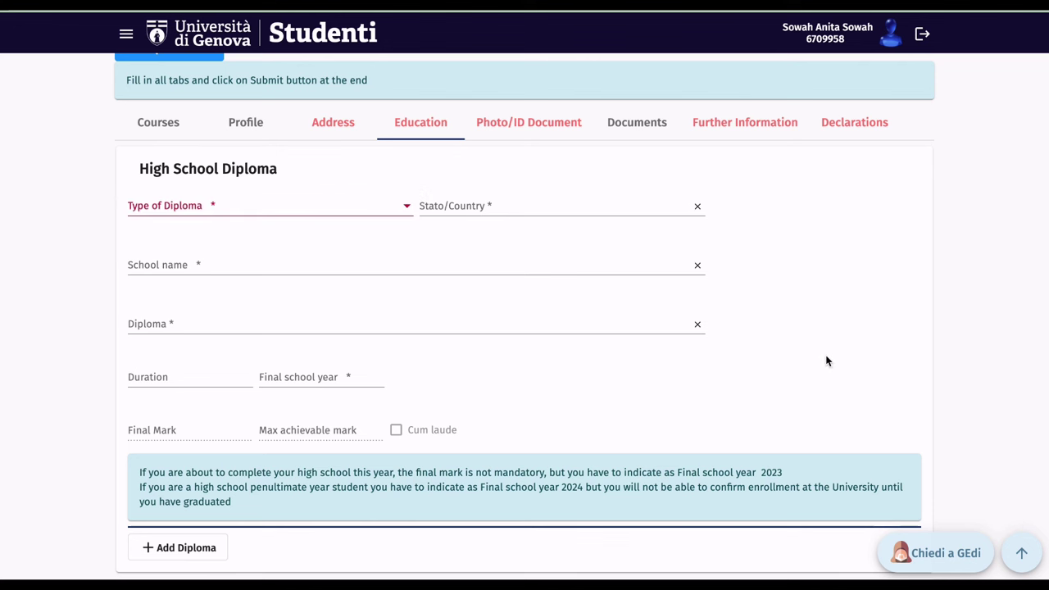
left_click(162, 323)
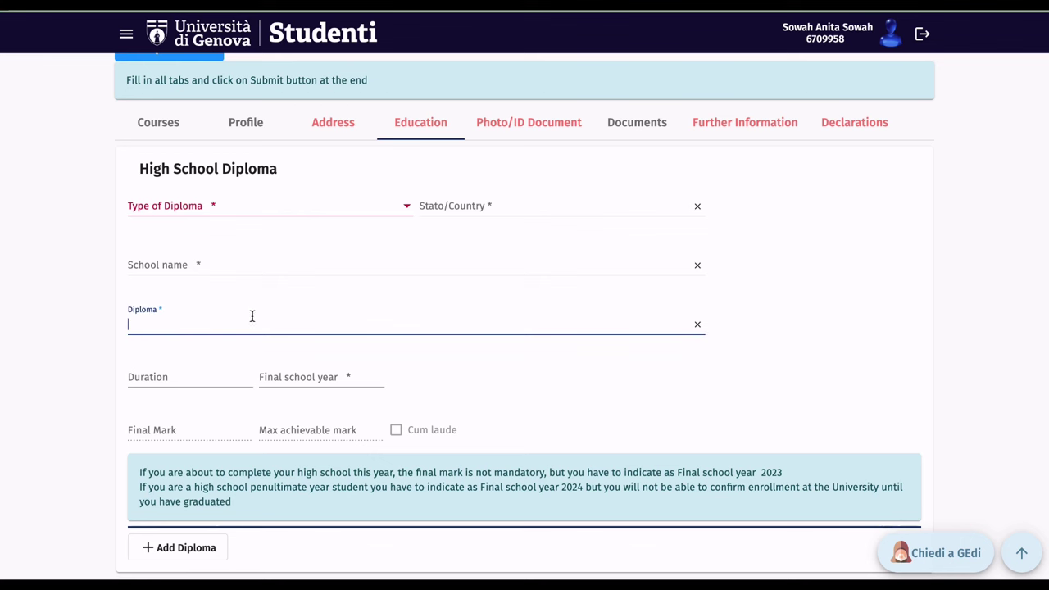
left_click(156, 376)
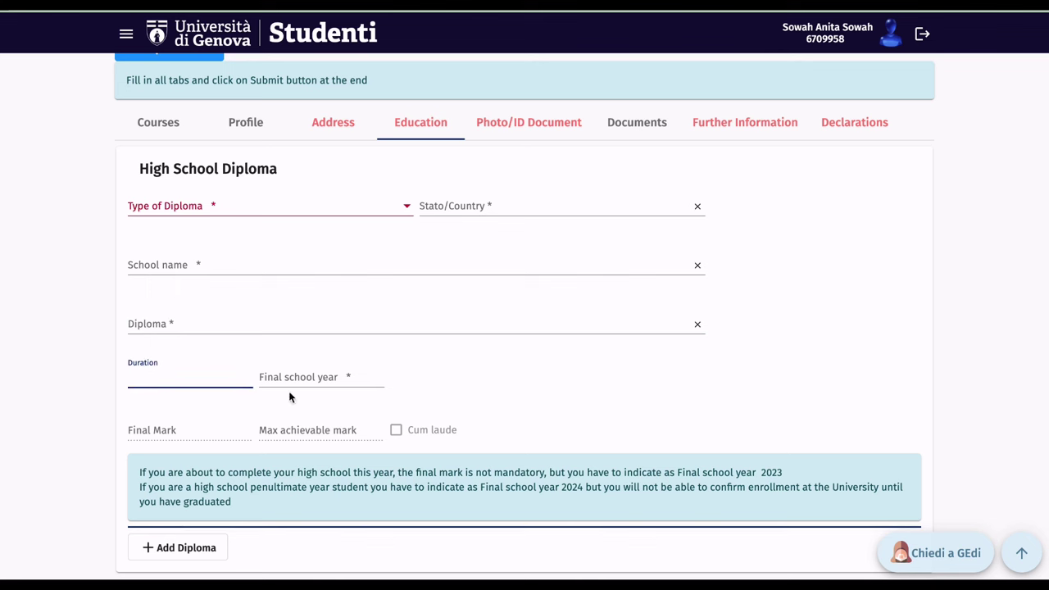
left_click(309, 376)
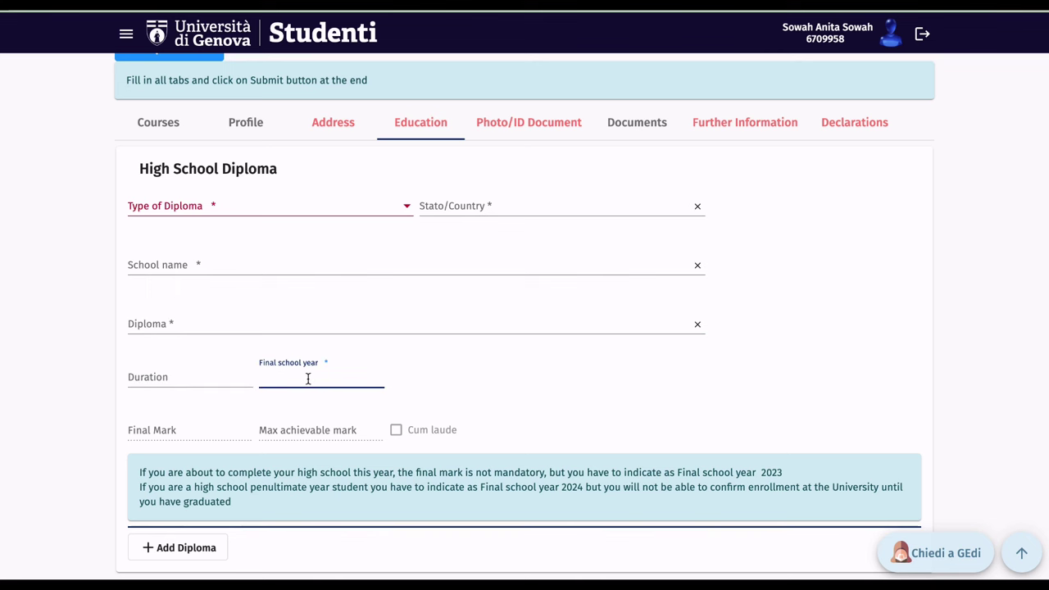
left_click(153, 429)
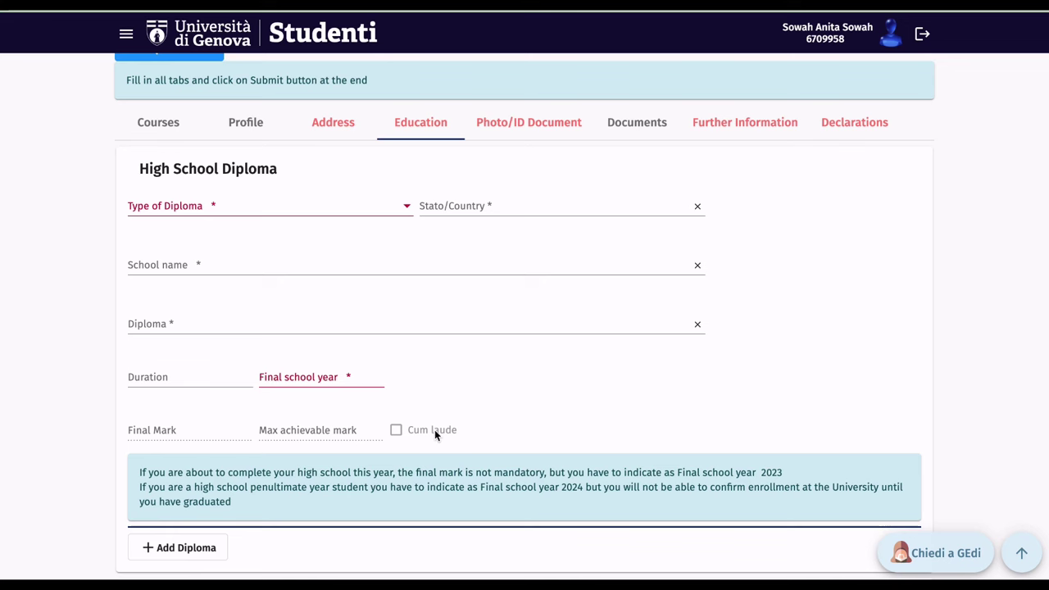
Add a degree entry under Degree and university studies in the education section.
scroll(435, 430, "down", 2)
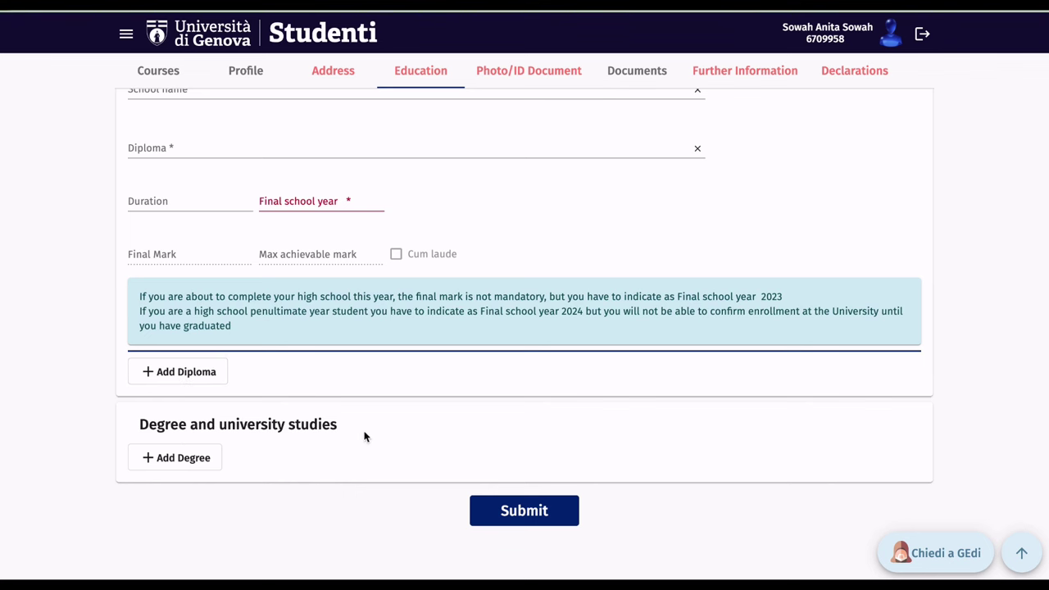
left_click(182, 463)
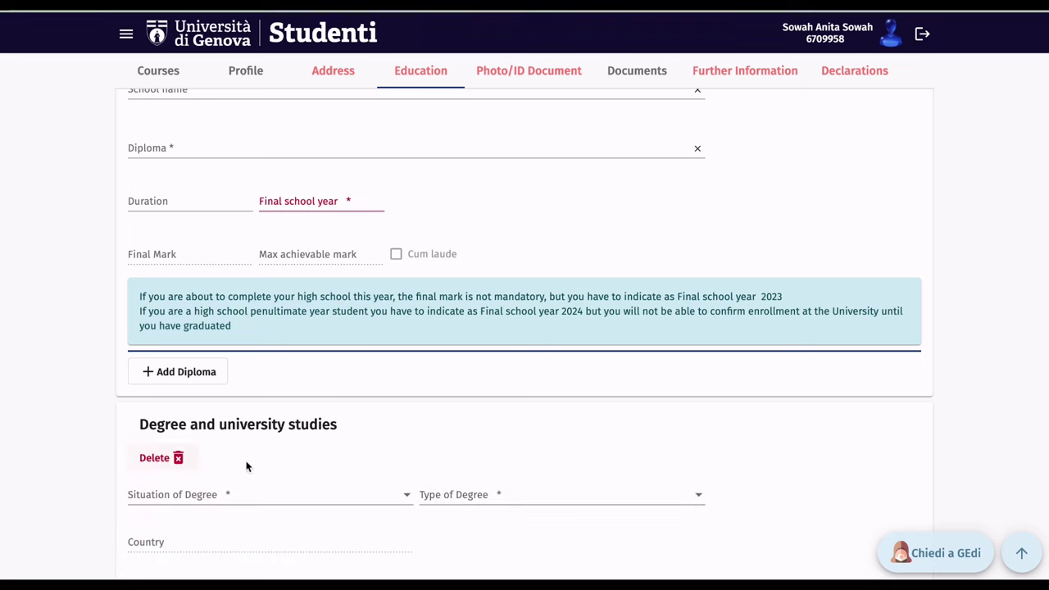
scroll(298, 475, "down", 1)
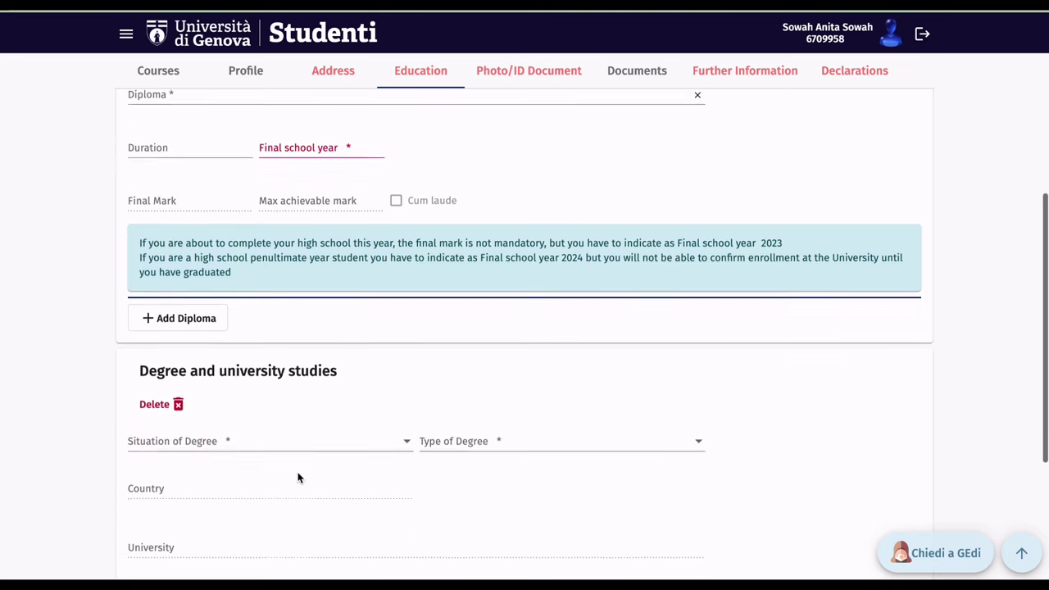
scroll(298, 478, "down", 2)
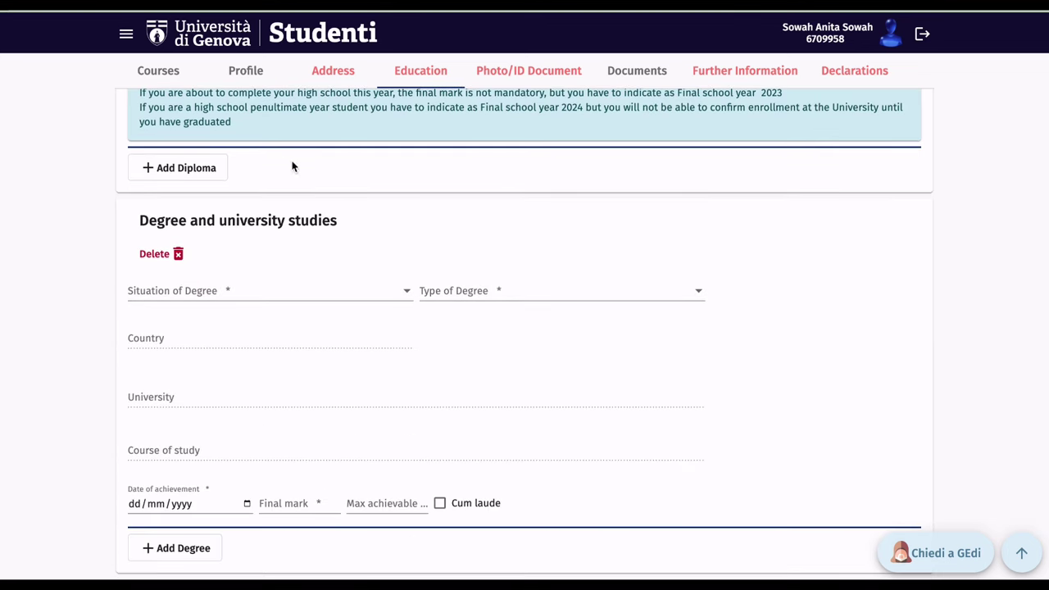
Set the new degree entry's situation to "To have a degree" and its type to "Foreign degree".
scroll(409, 298, "up", 5)
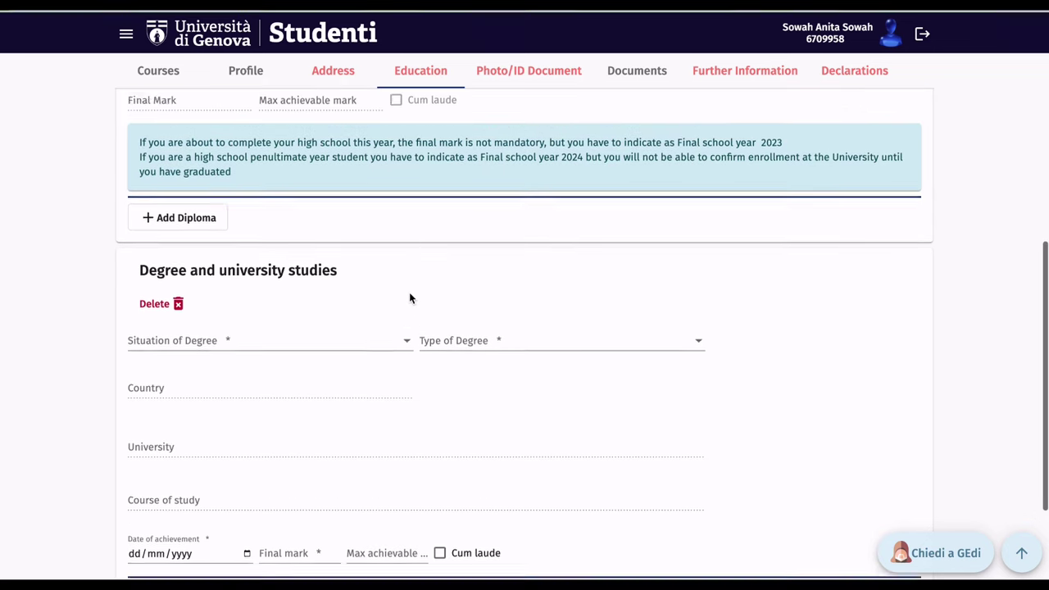
scroll(410, 299, "up", 2)
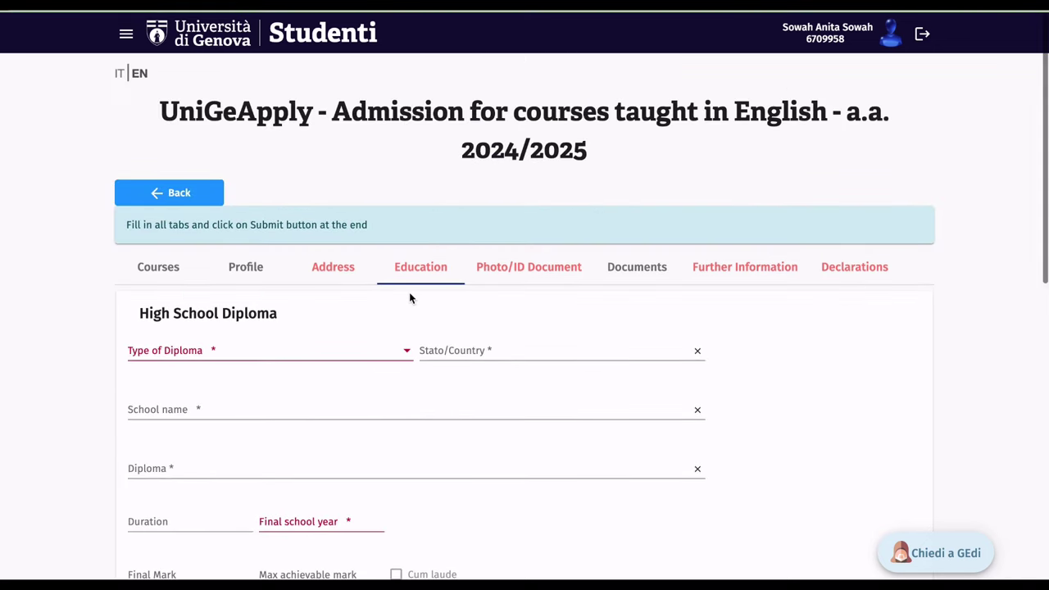
scroll(410, 299, "down", 1)
scroll(410, 299, "down", 2)
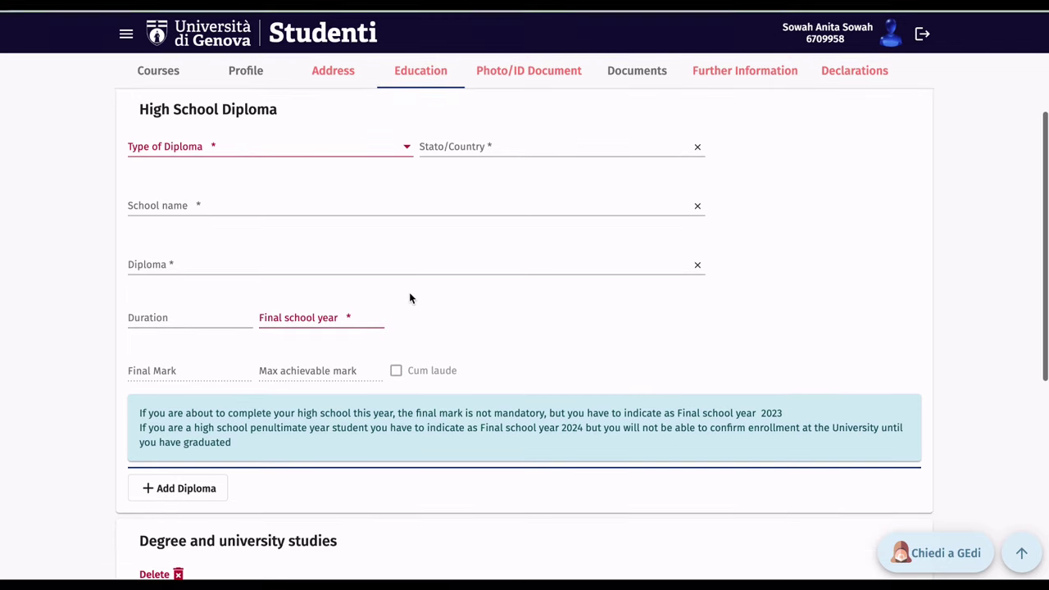
scroll(410, 298, "down", 5)
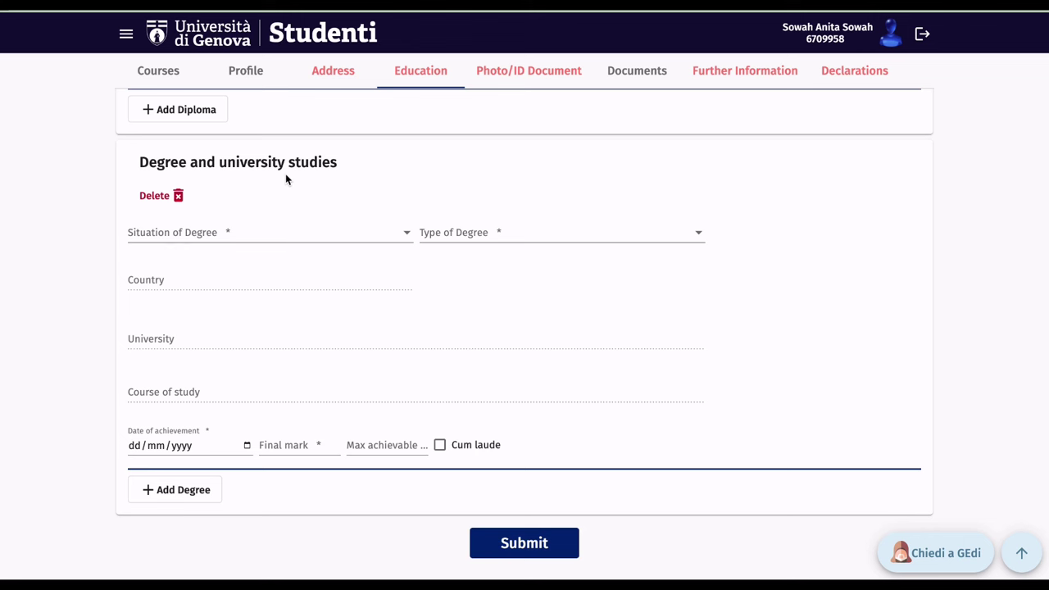
left_click(206, 236)
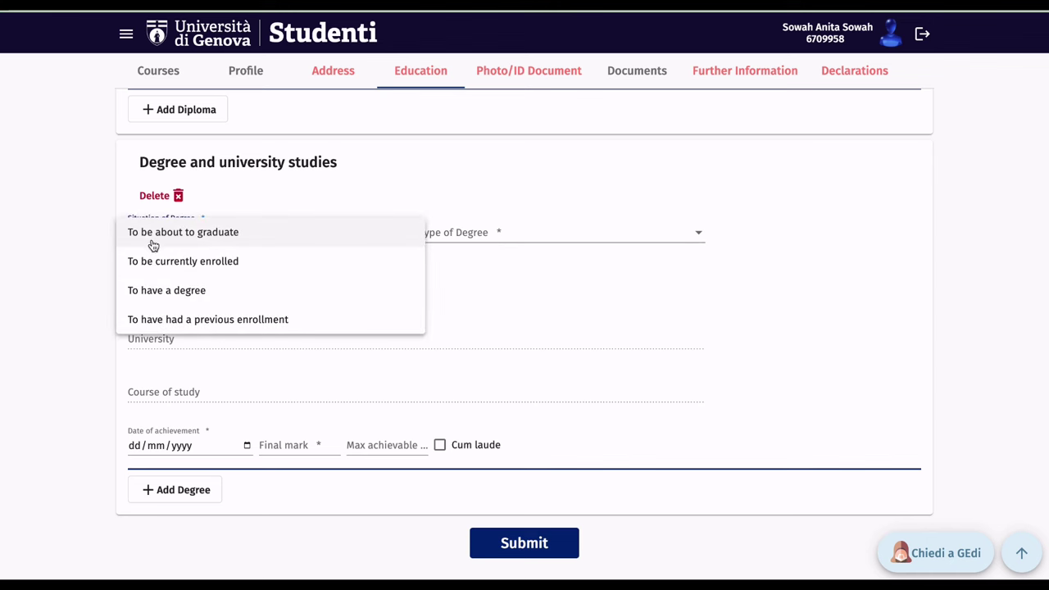
left_click(250, 292)
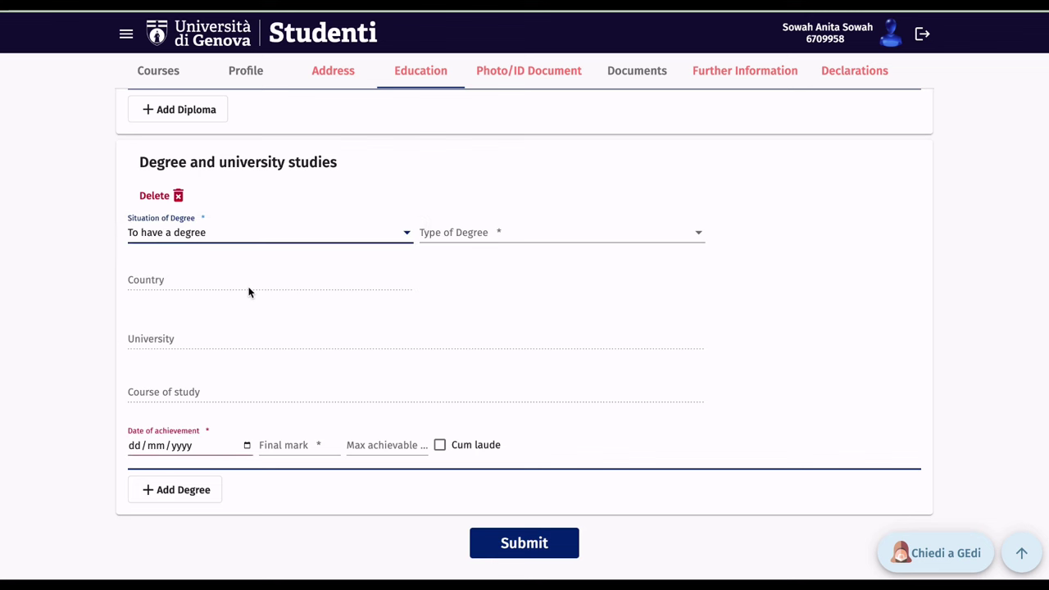
left_click(483, 232)
left_click(484, 233)
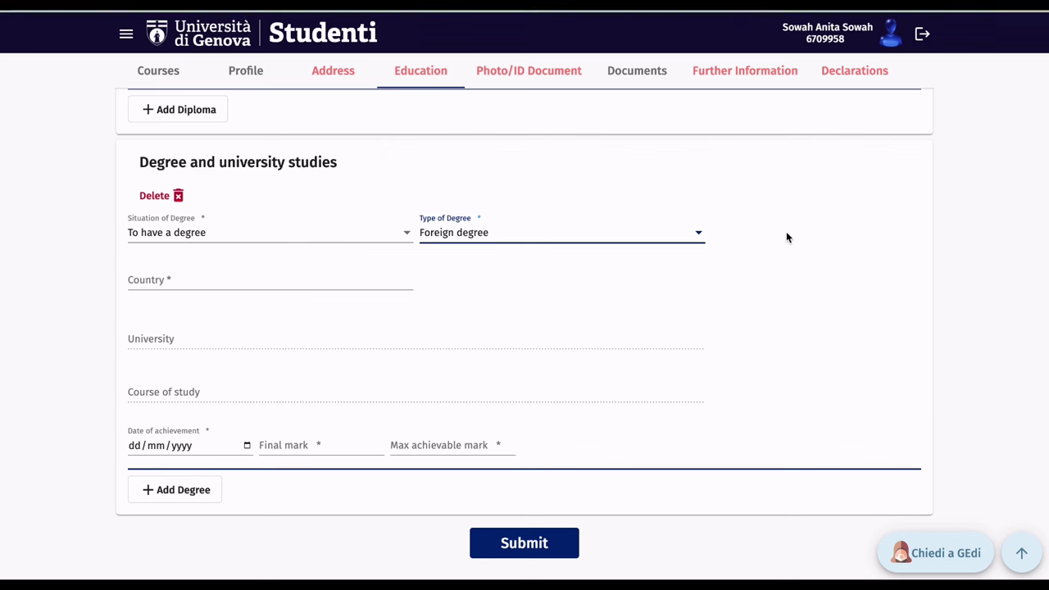
Check what the Photo/ID Document section requires and return to the education section.
scroll(960, 249, "up", 5)
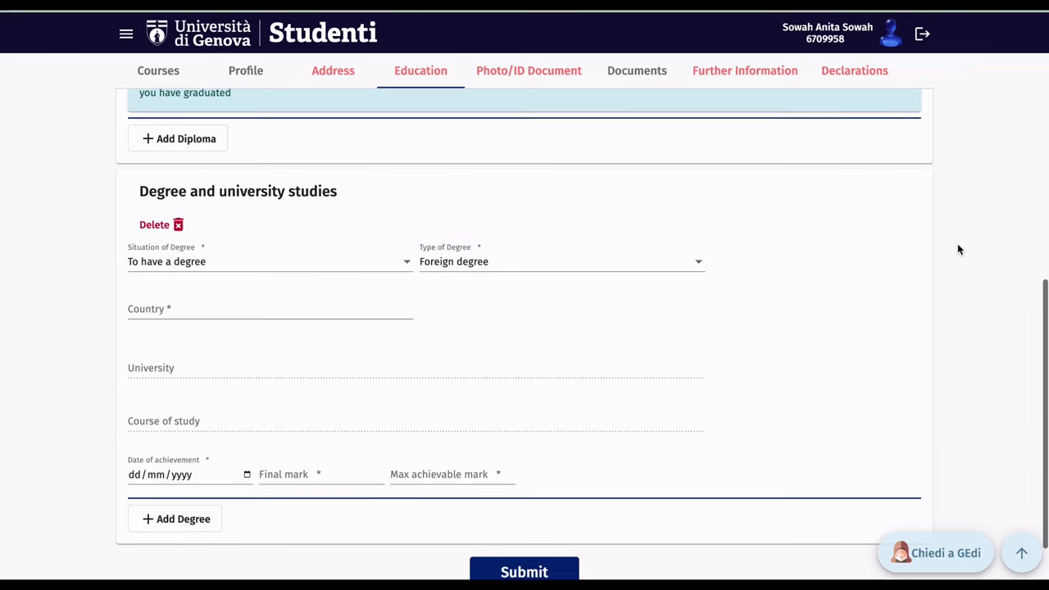
scroll(958, 249, "up", 2)
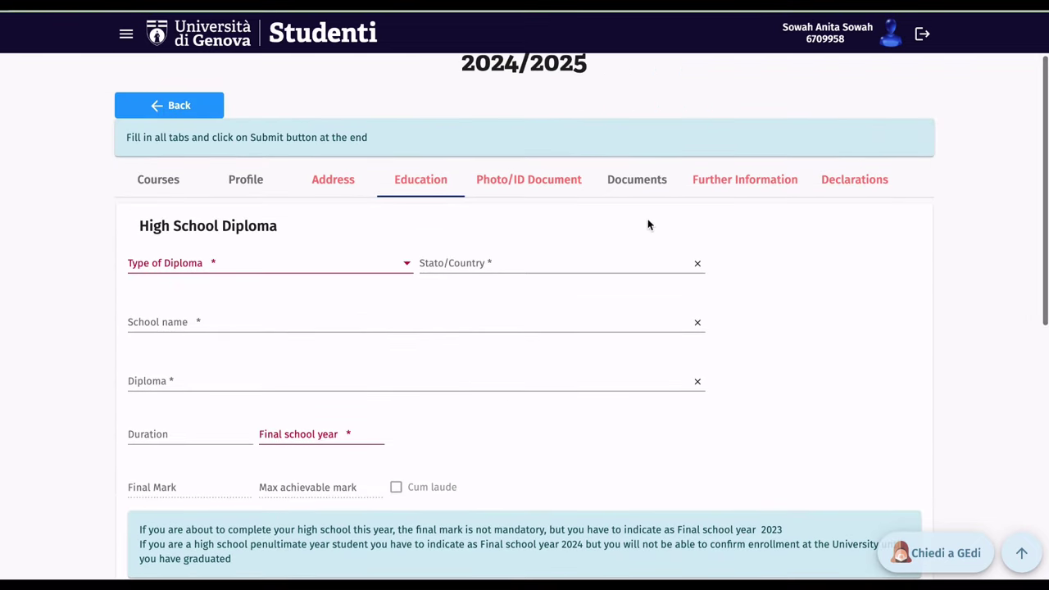
left_click(535, 182)
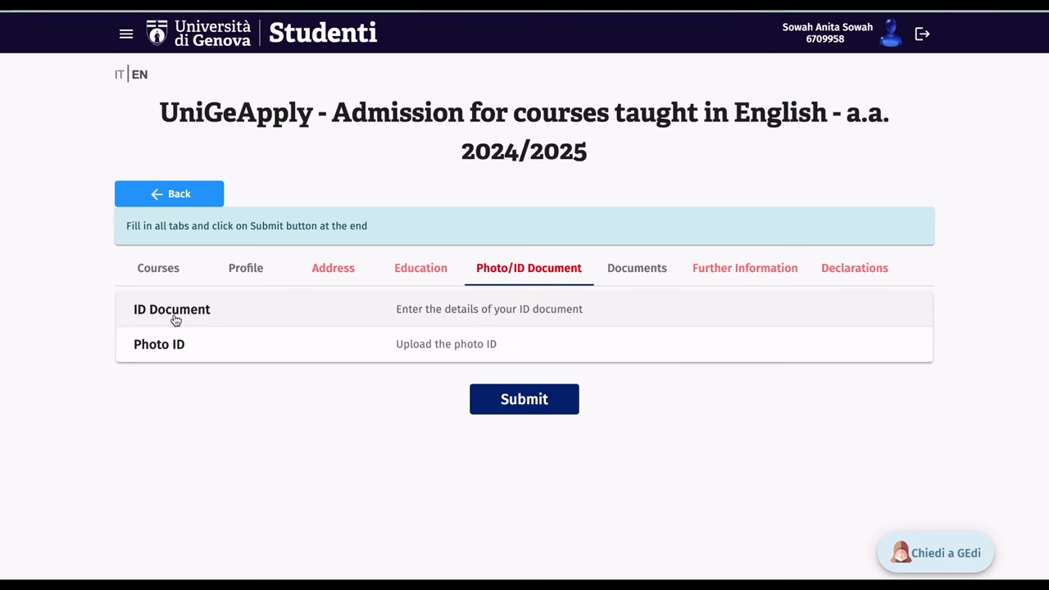
left_click(428, 270)
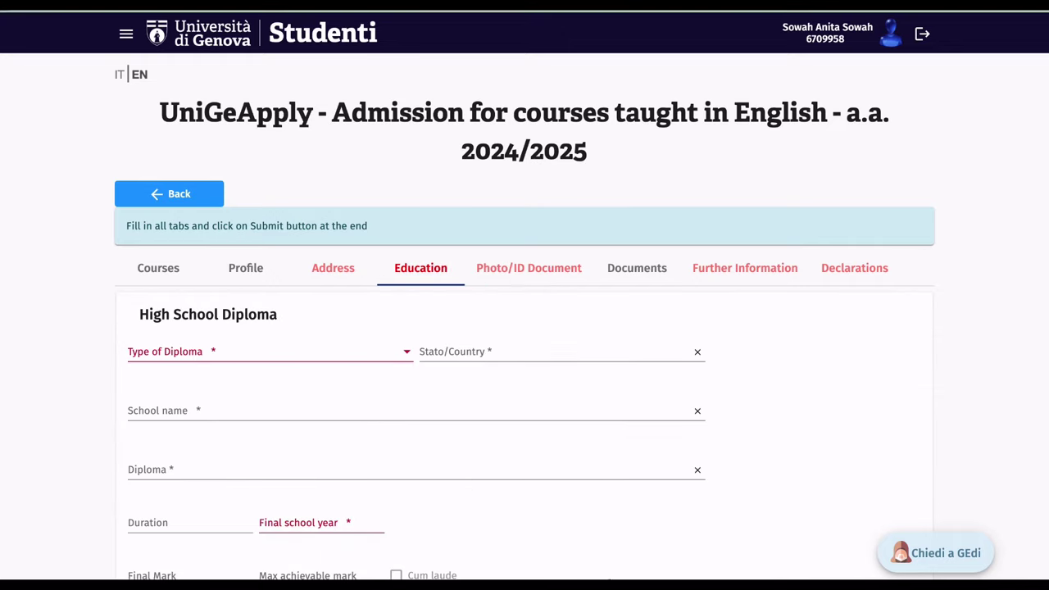
Examine the Photo/ID Document requirements, including the ID document types, the document details and images, and the photo ID upload.
left_click(527, 271)
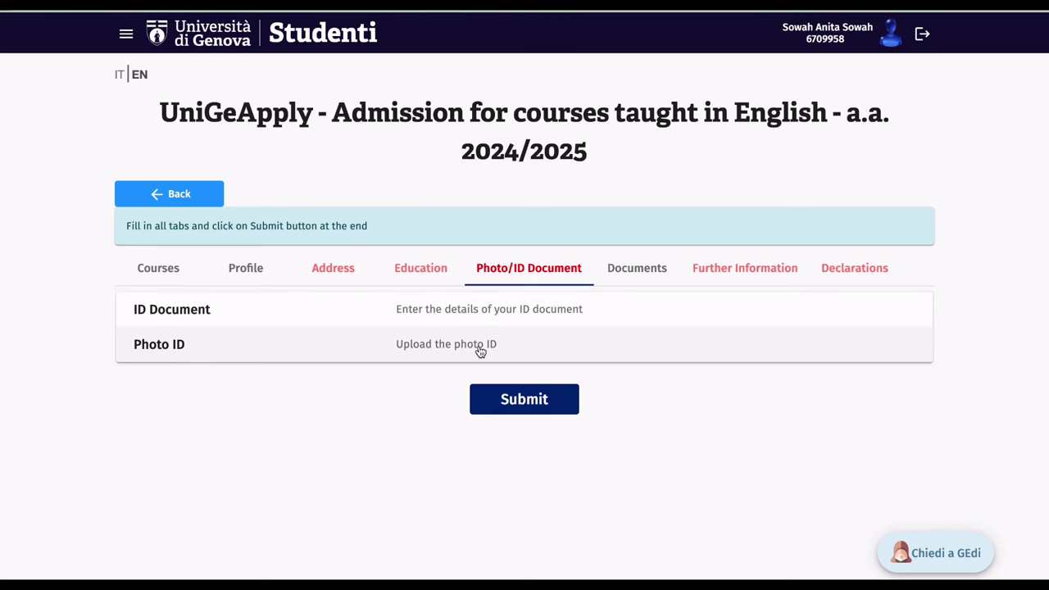
left_click(481, 318)
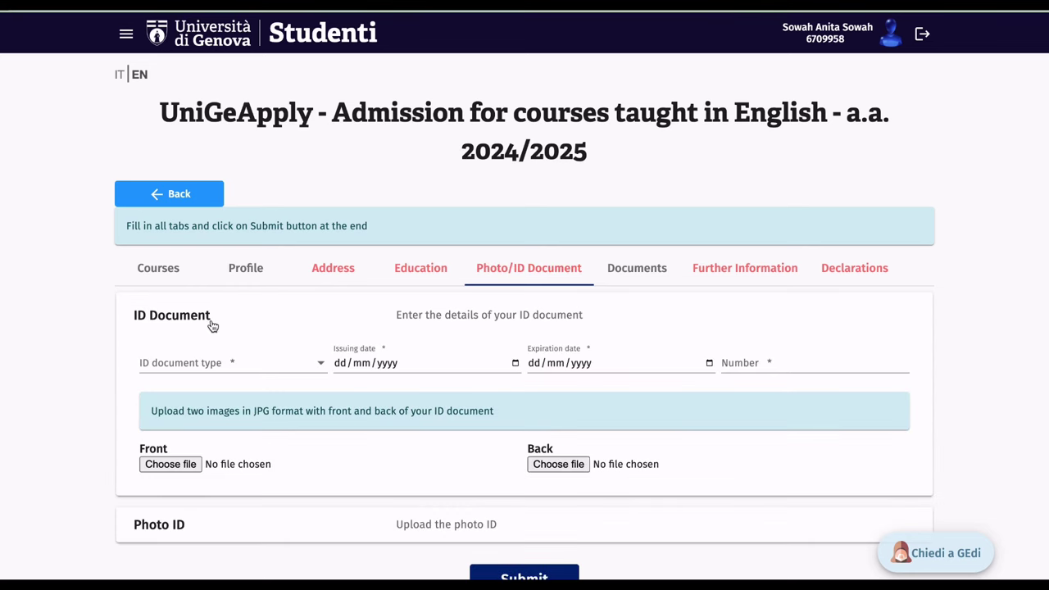
left_click(177, 366)
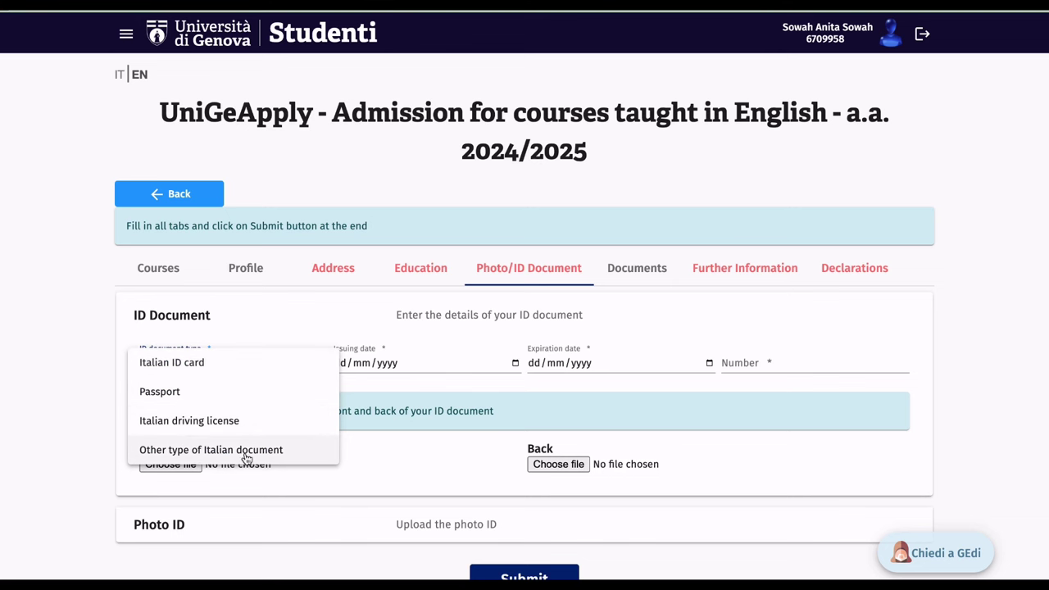
left_click(273, 317)
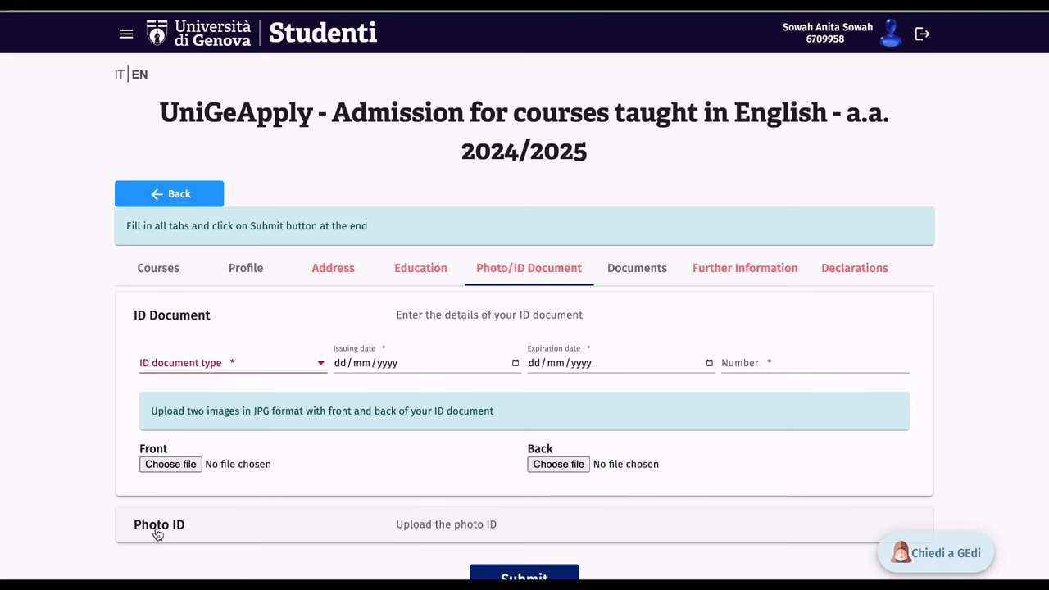
left_click(254, 525)
scroll(474, 458, "down", 2)
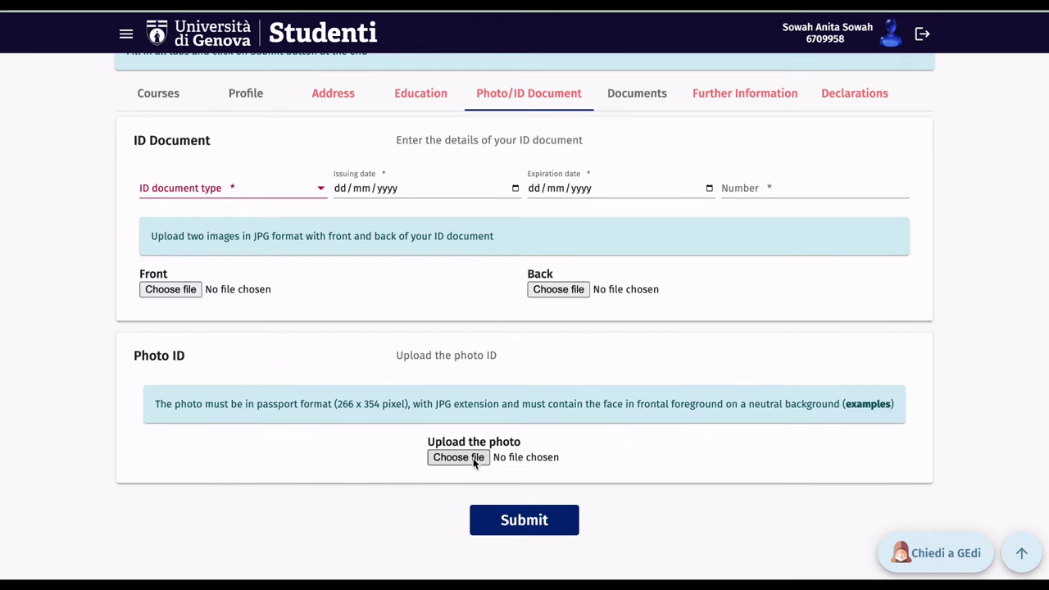
Review the list of documents to upload for the International Relations master's course in the Documents section.
left_click(630, 94)
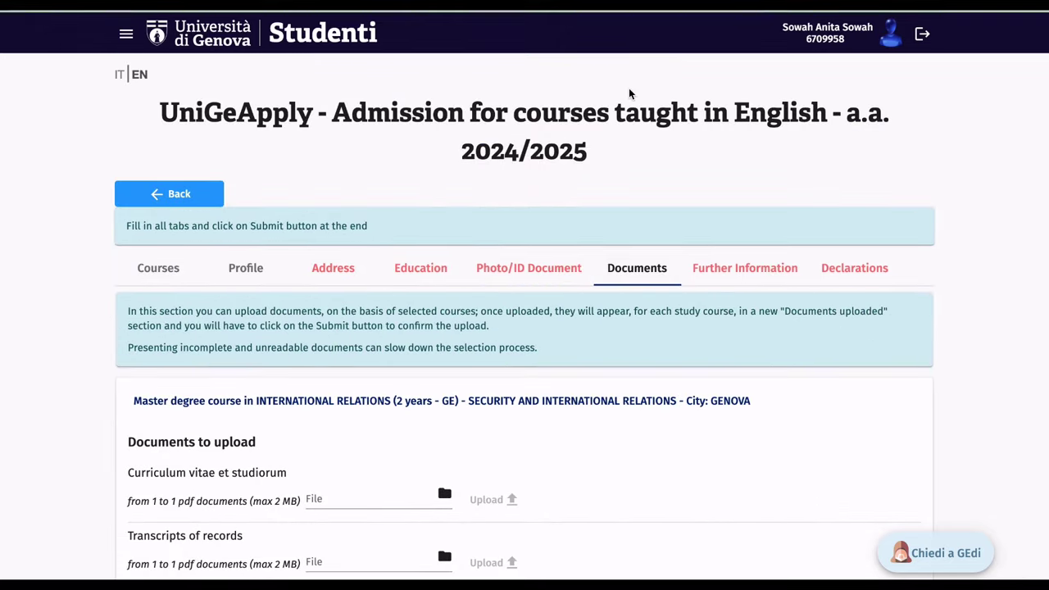
scroll(968, 411, "down", 3)
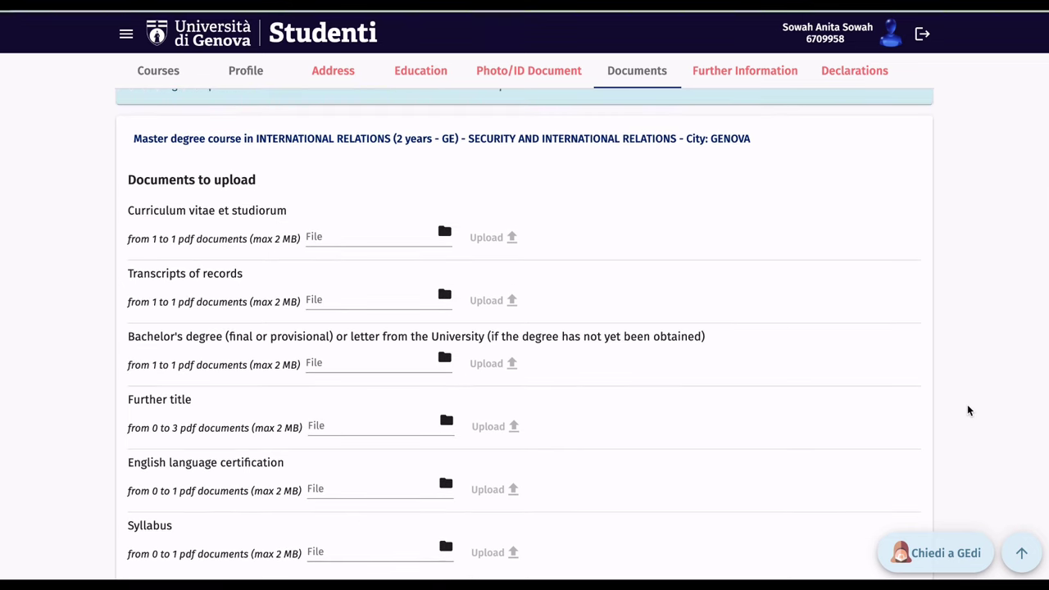
scroll(968, 410, "down", 1)
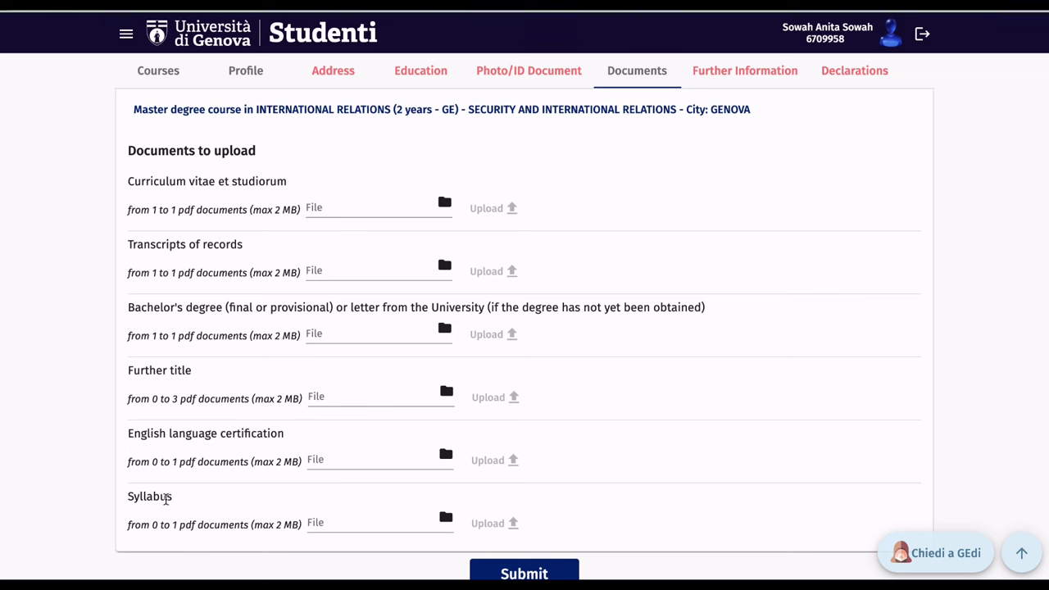
scroll(166, 499, "down", 1)
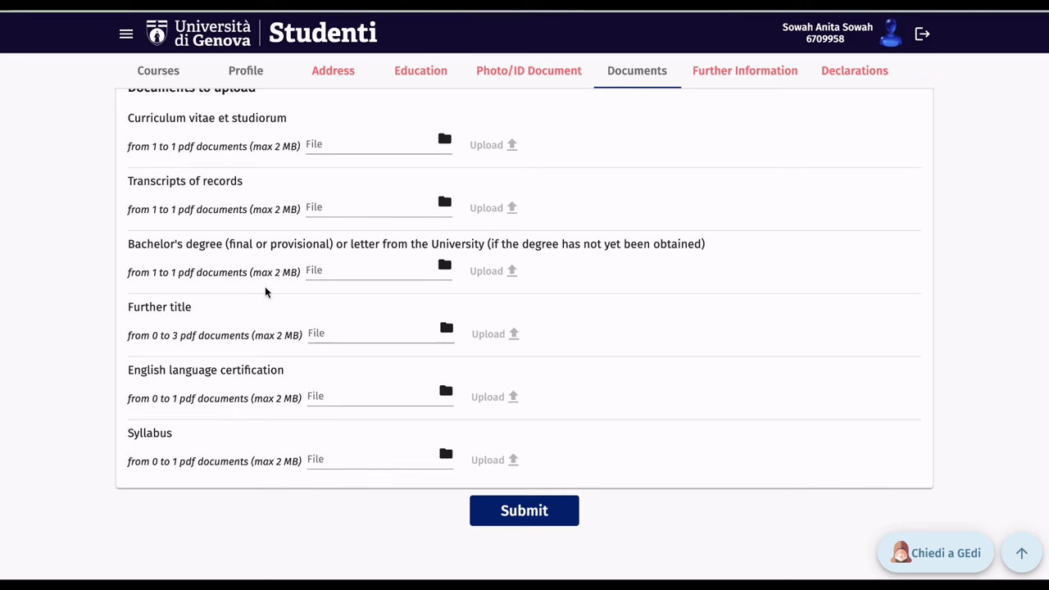
scroll(264, 292, "up", 3)
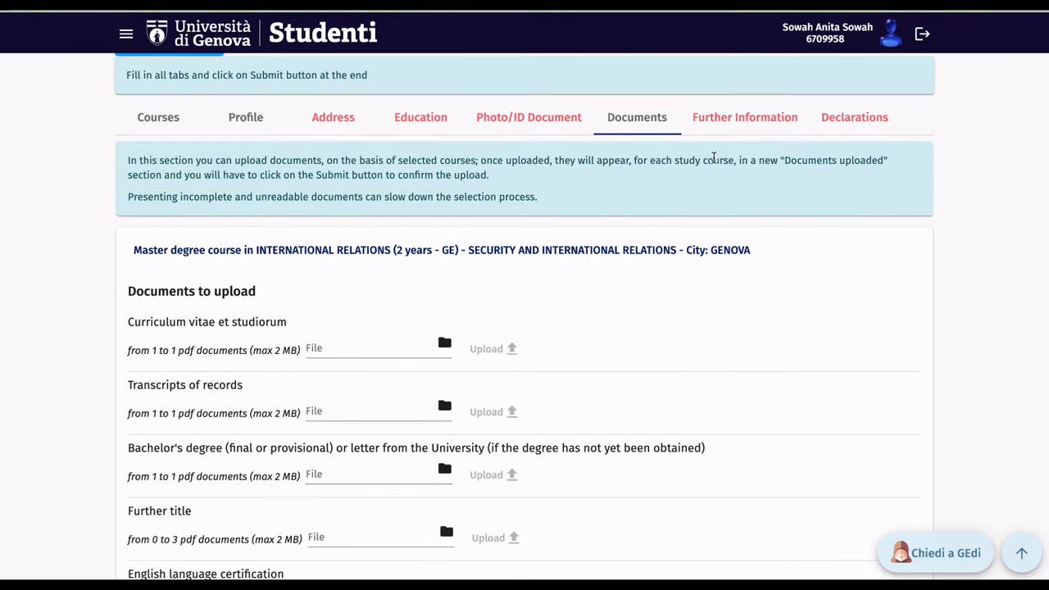
Examine the Skype link and video presentation link fields in the Further Information section.
left_click(729, 121)
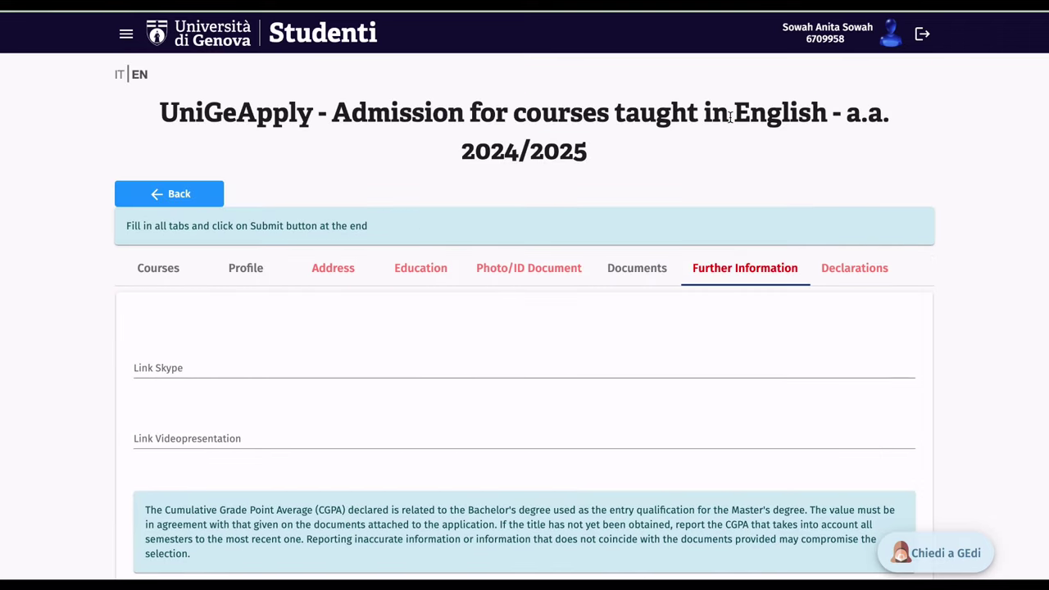
key("Right")
key("Right")
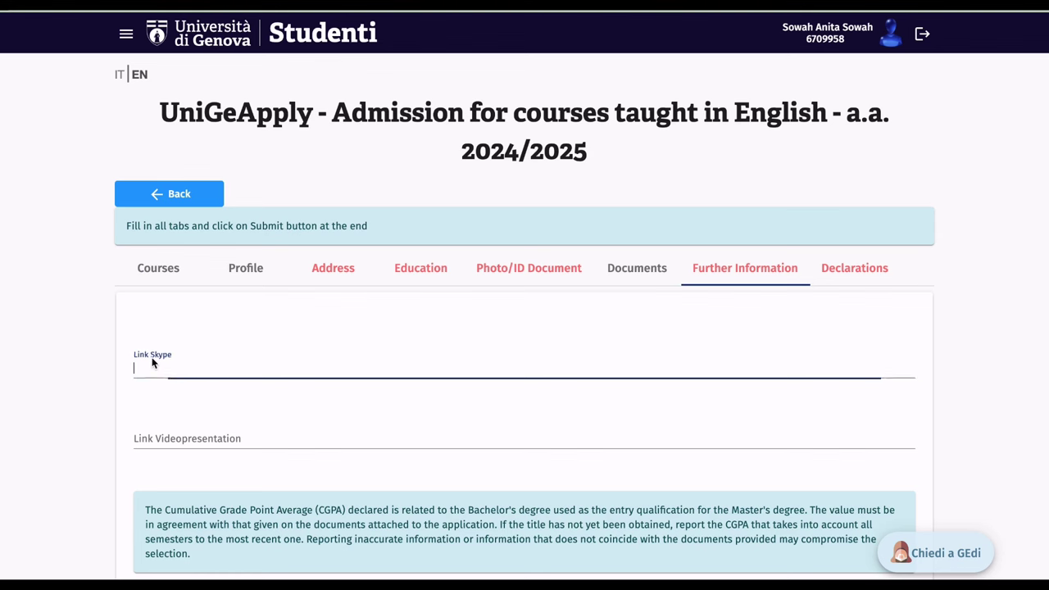
left_click(159, 439)
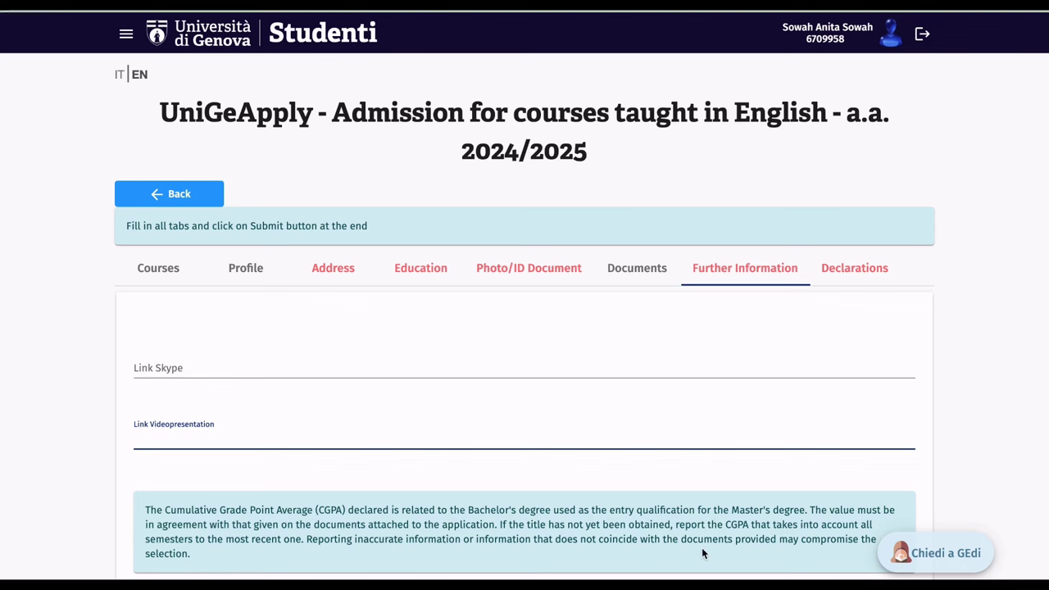
left_click(982, 500)
Check the CGPA field and the available CGPA base scales, and open the Declarations section.
scroll(982, 499, "down", 3)
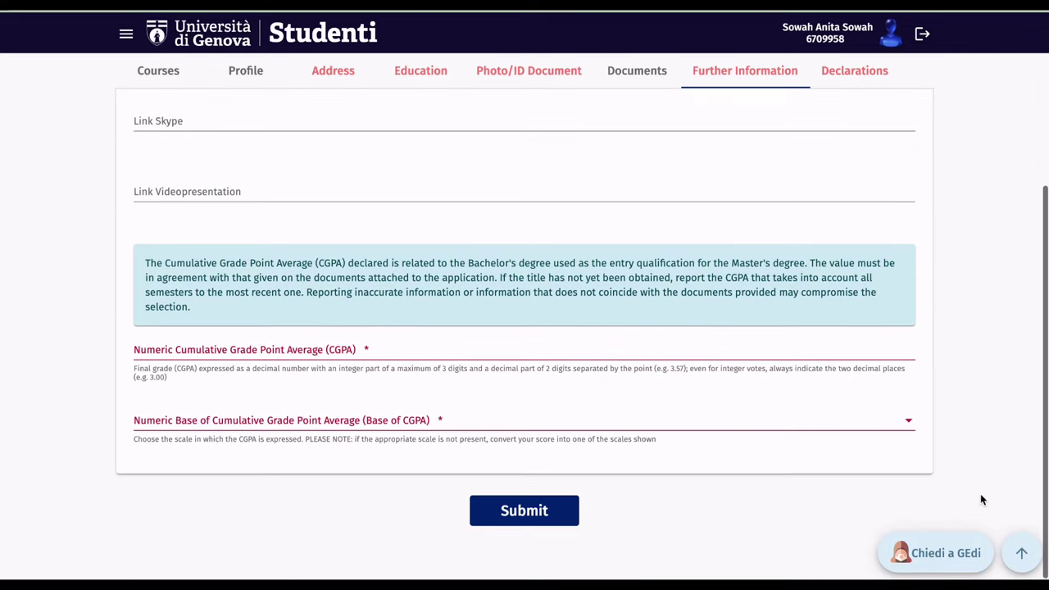
left_click(687, 423)
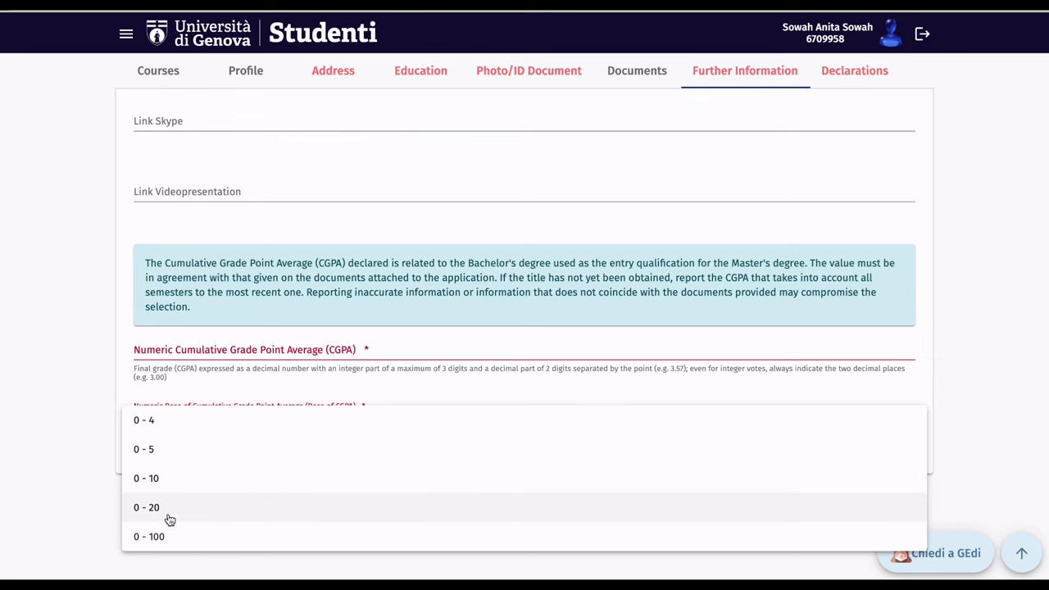
left_click(104, 441)
left_click(842, 73)
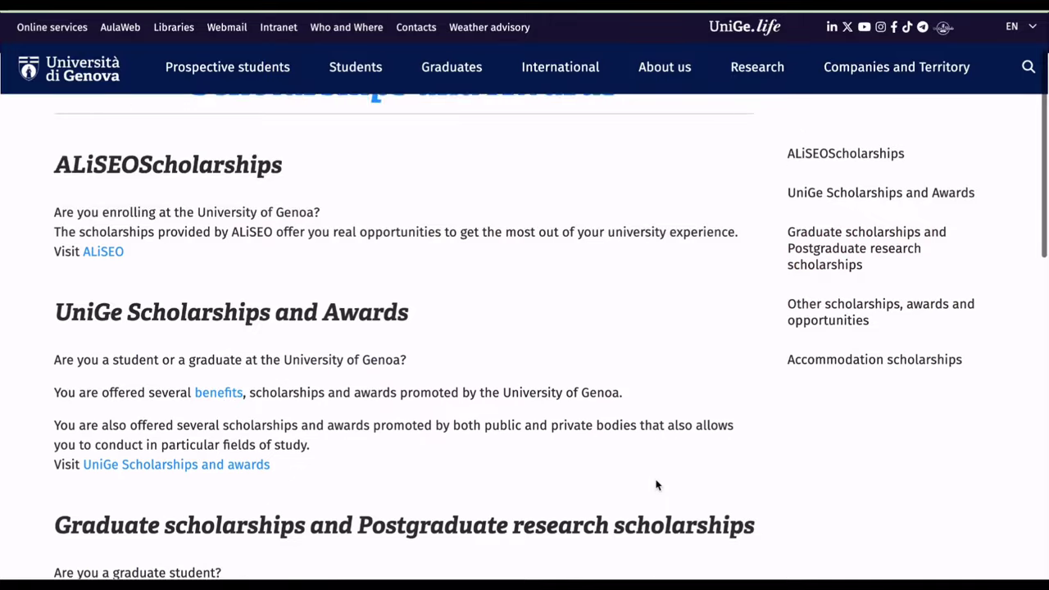
Review the university's Scholarships and Awards page, covering the ALiSEO, UniGe, graduate and postgraduate research, other and accommodation scholarships.
scroll(656, 485, "down", 1)
scroll(656, 479, "down", 2)
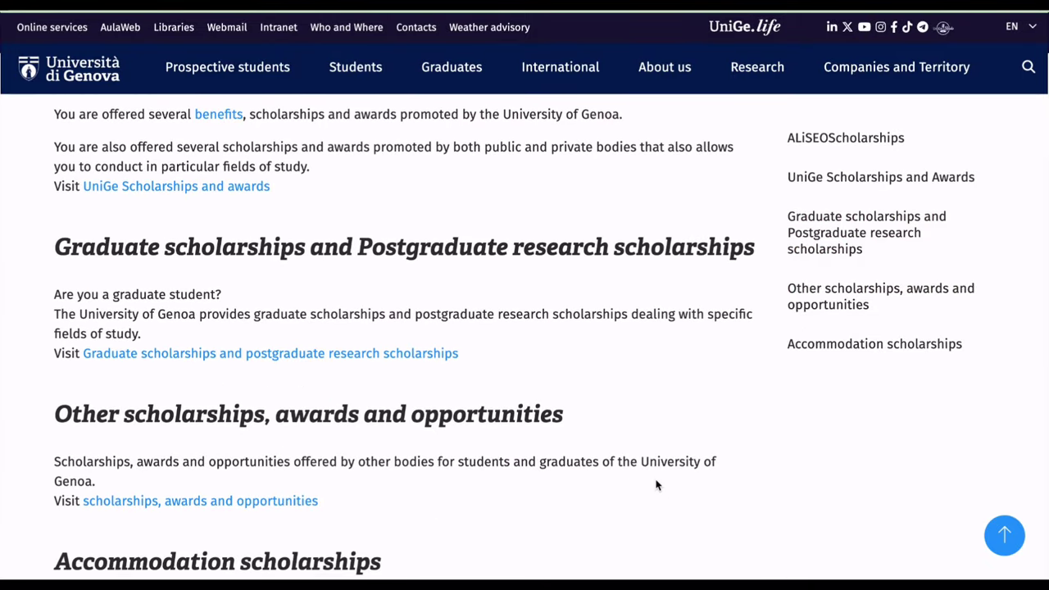
scroll(656, 485, "down", 3)
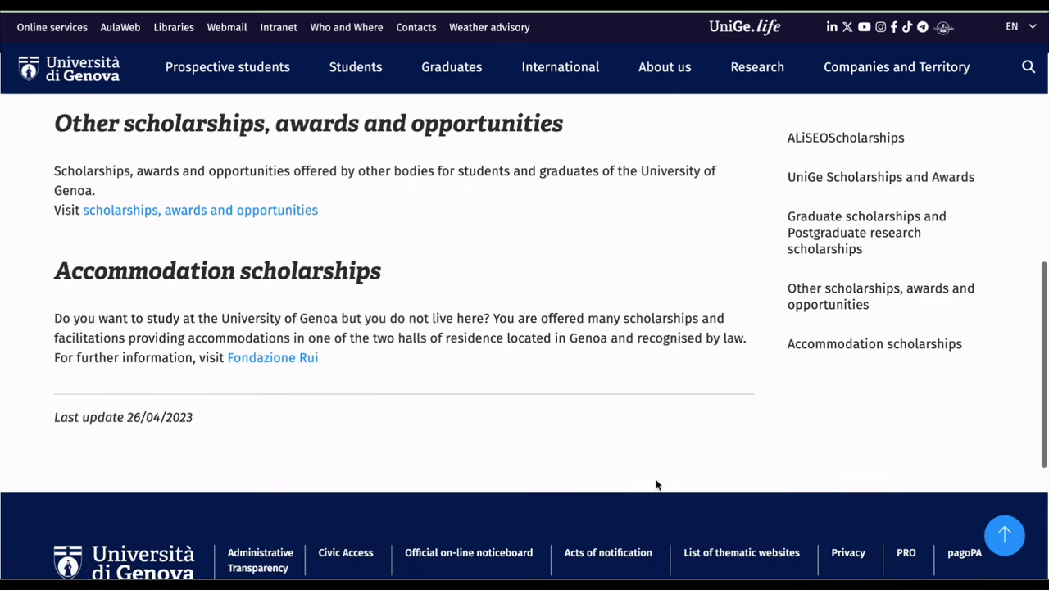
scroll(656, 485, "up", 4)
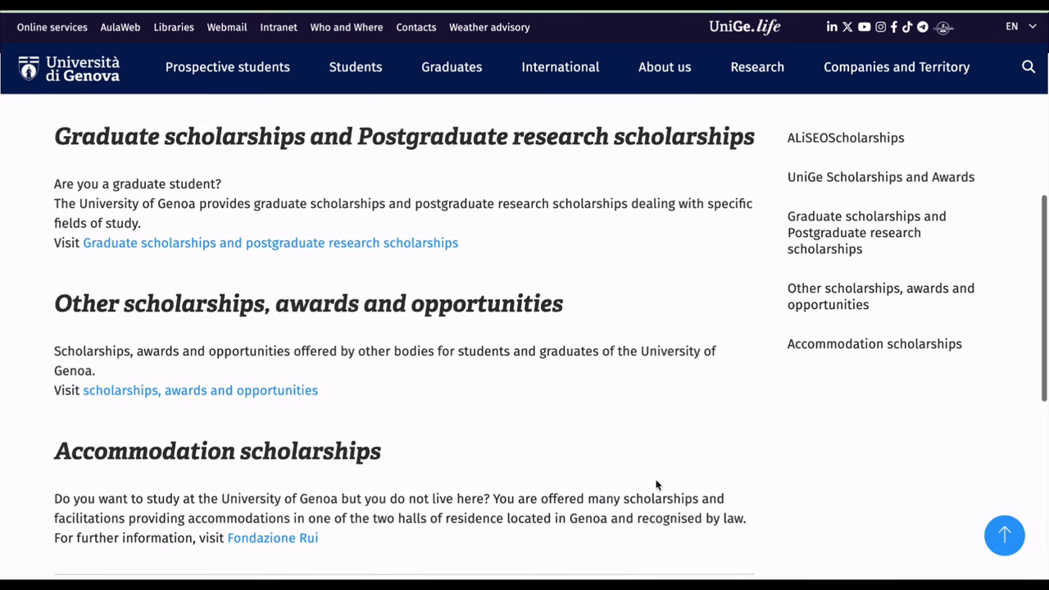
scroll(656, 485, "up", 3)
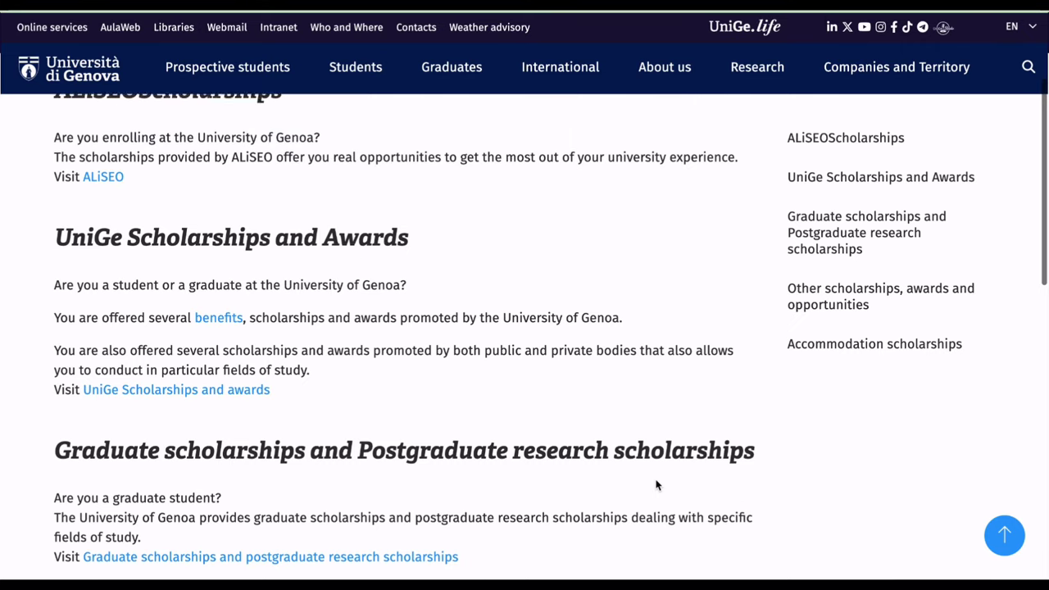
scroll(656, 479, "up", 2)
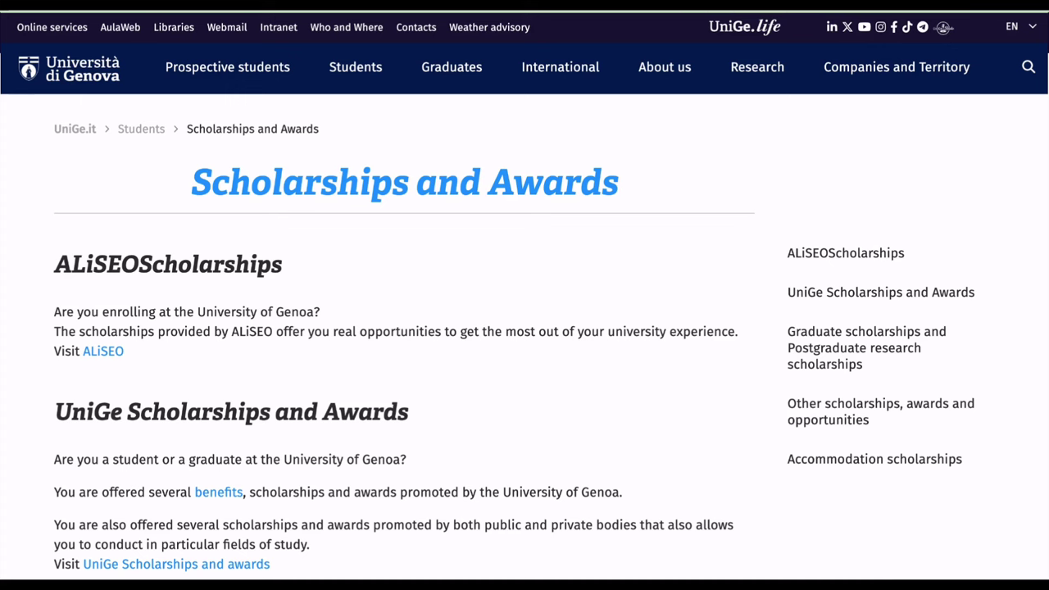
scroll(656, 482, "down", 4)
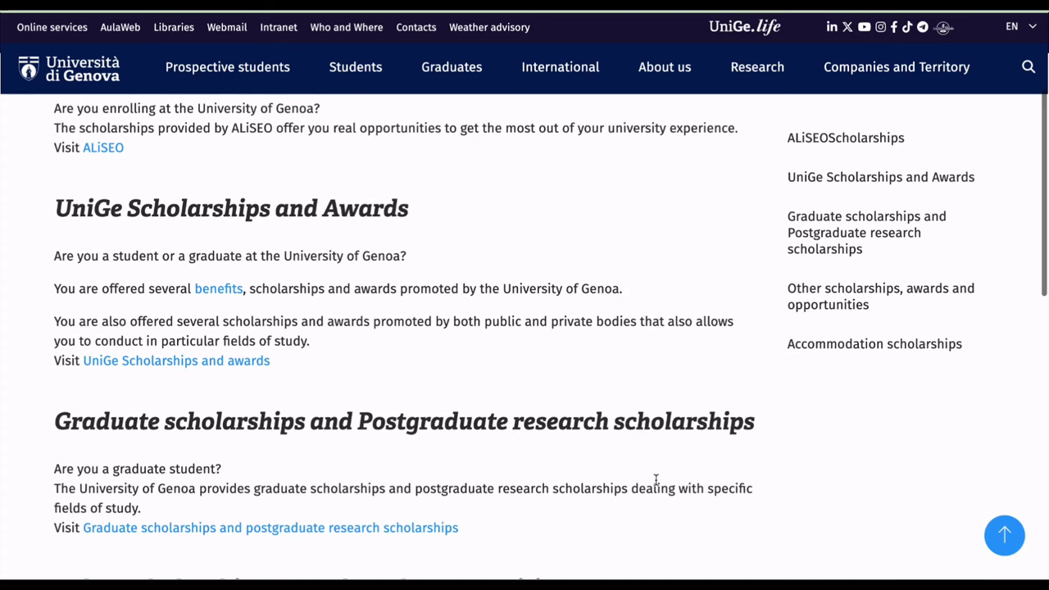
scroll(656, 485, "down", 2)
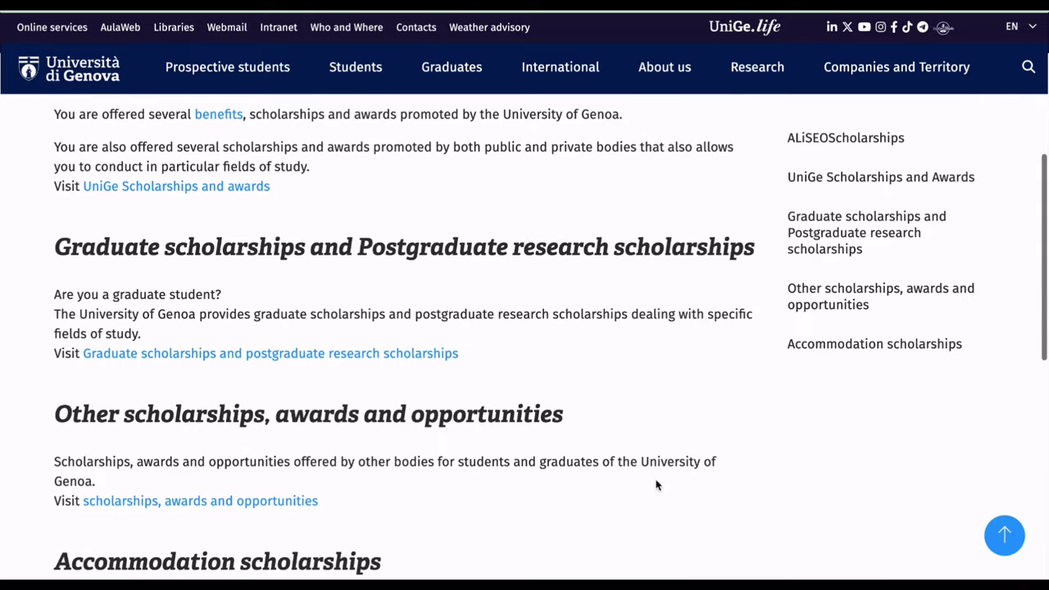
scroll(655, 486, "down", 4)
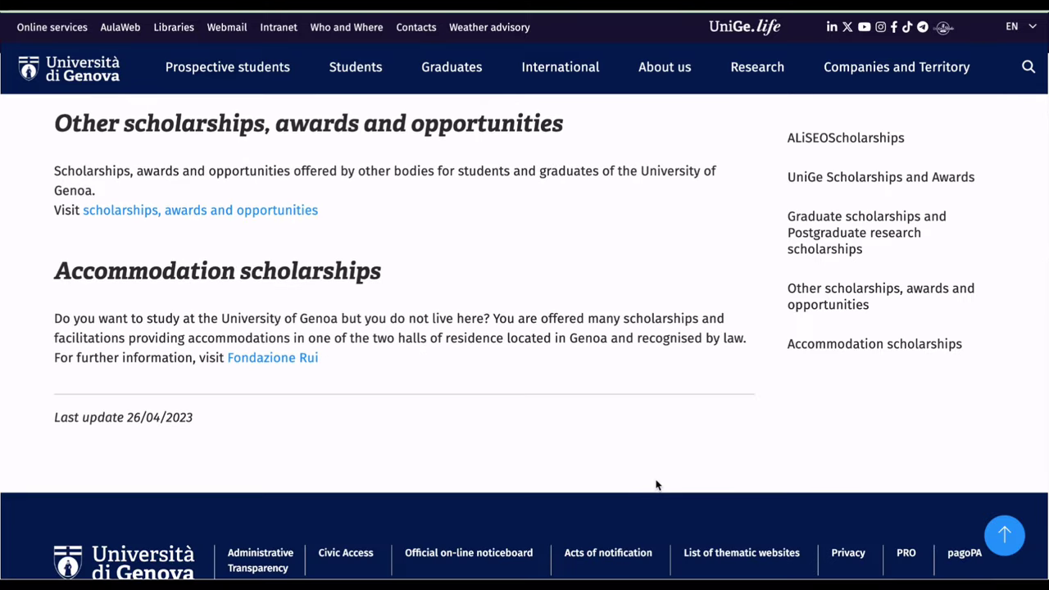
scroll(656, 486, "up", 5)
scroll(656, 486, "up", 3)
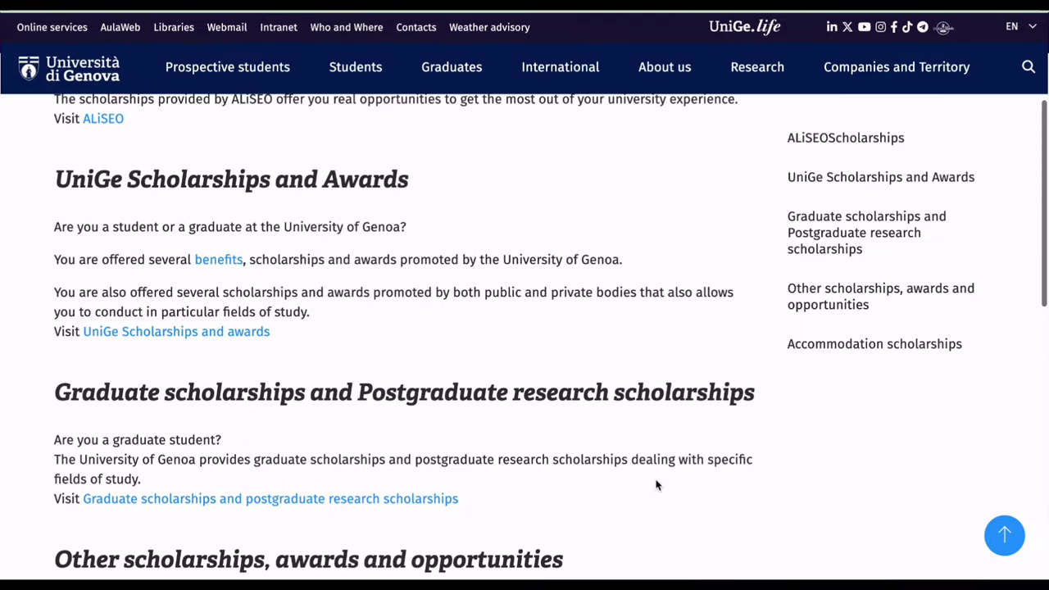
scroll(656, 484, "up", 2)
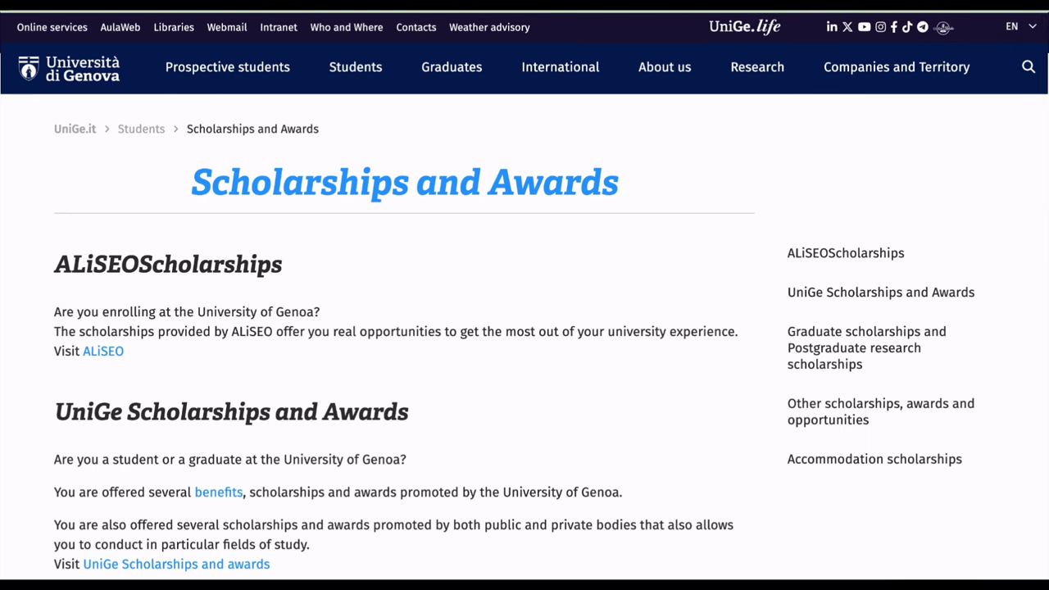
scroll(656, 482, "down", 3)
scroll(656, 485, "down", 1)
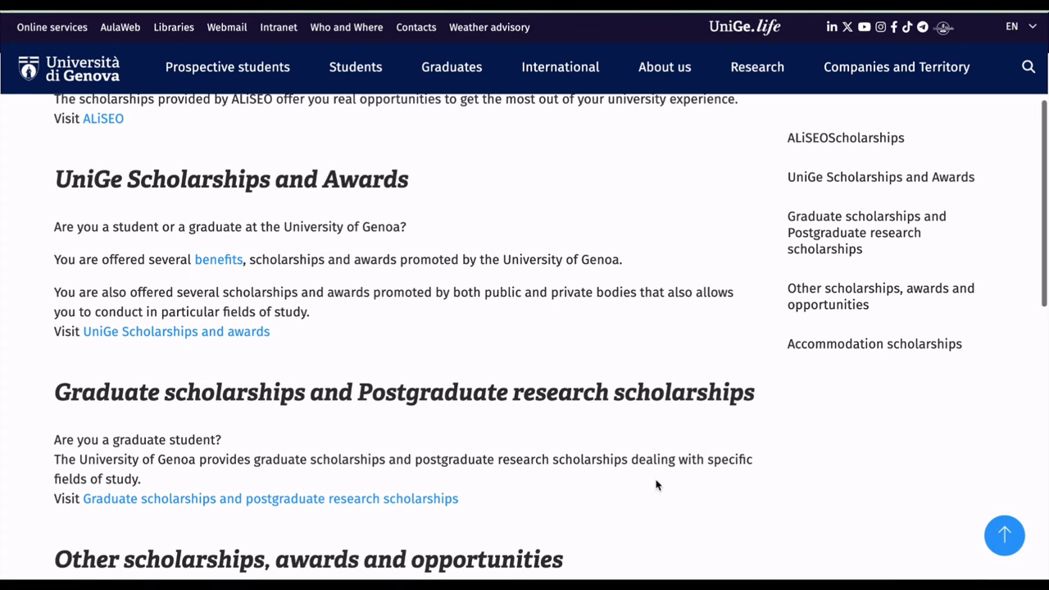
scroll(656, 486, "down", 2)
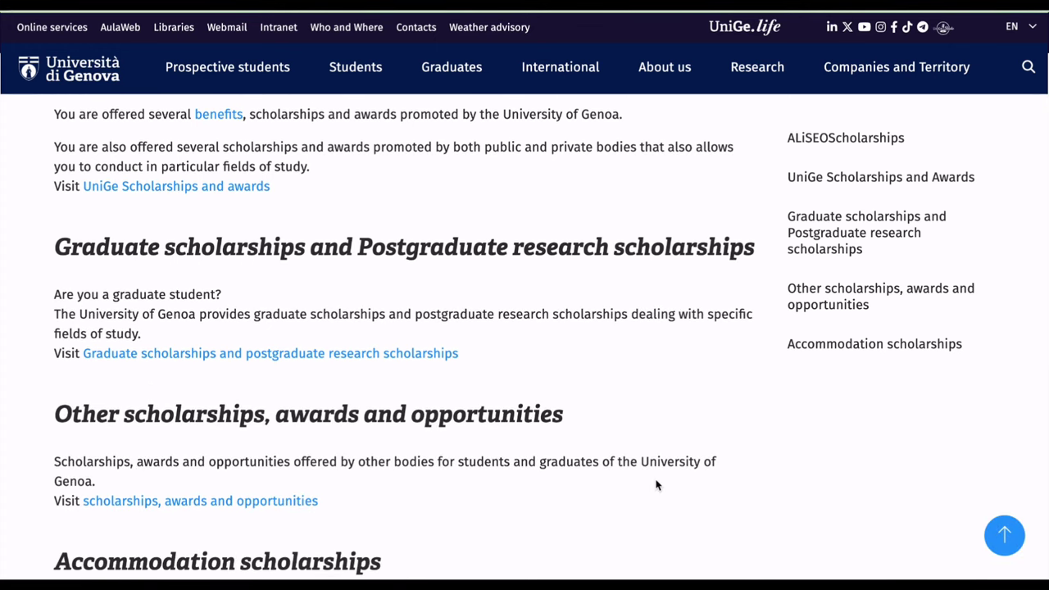
scroll(656, 485, "down", 4)
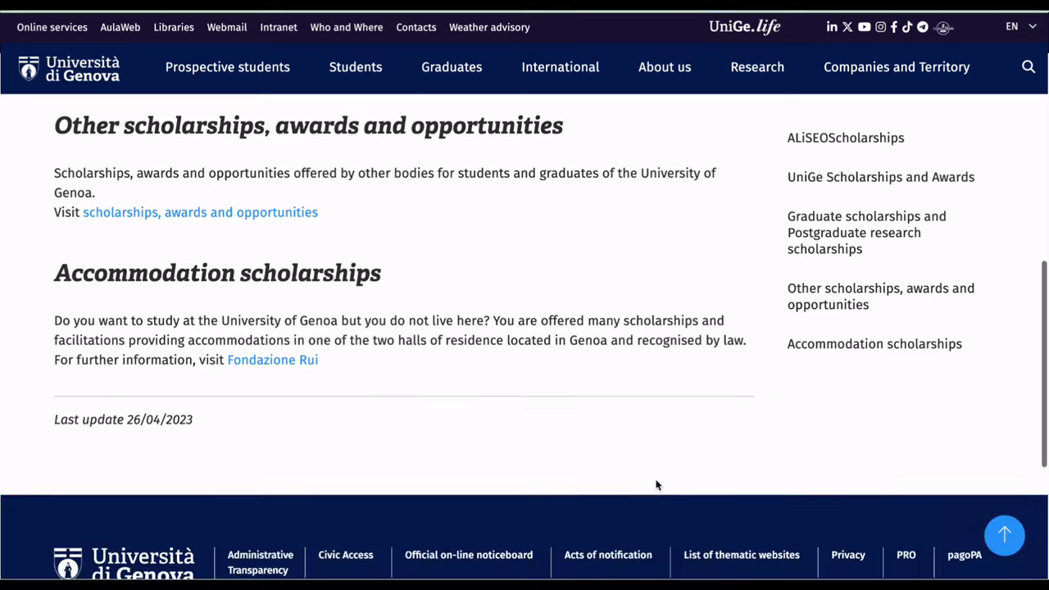
scroll(656, 485, "up", 4)
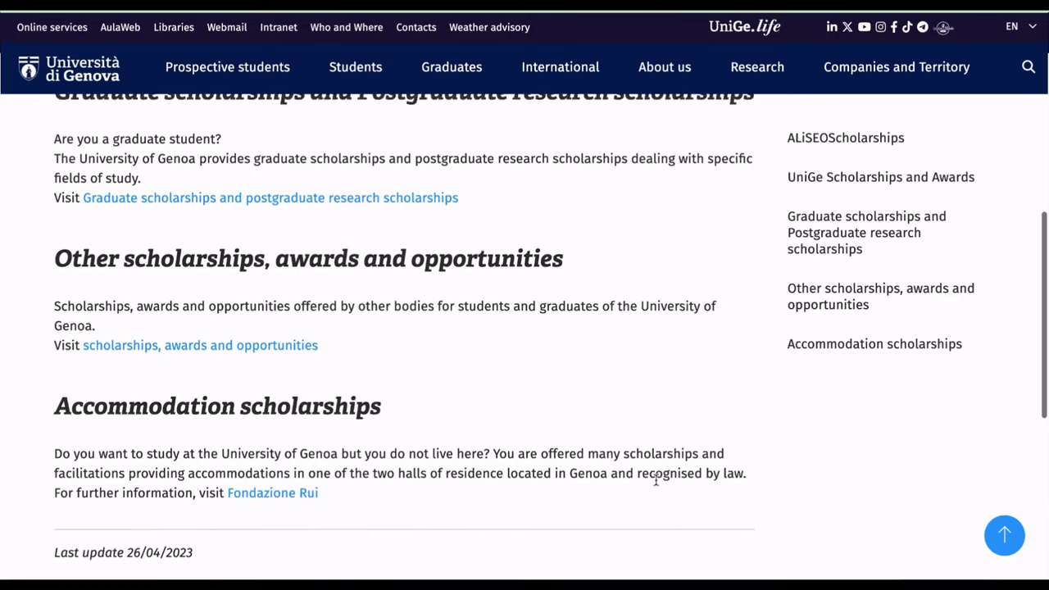
scroll(656, 481, "up", 2)
scroll(656, 482, "up", 1)
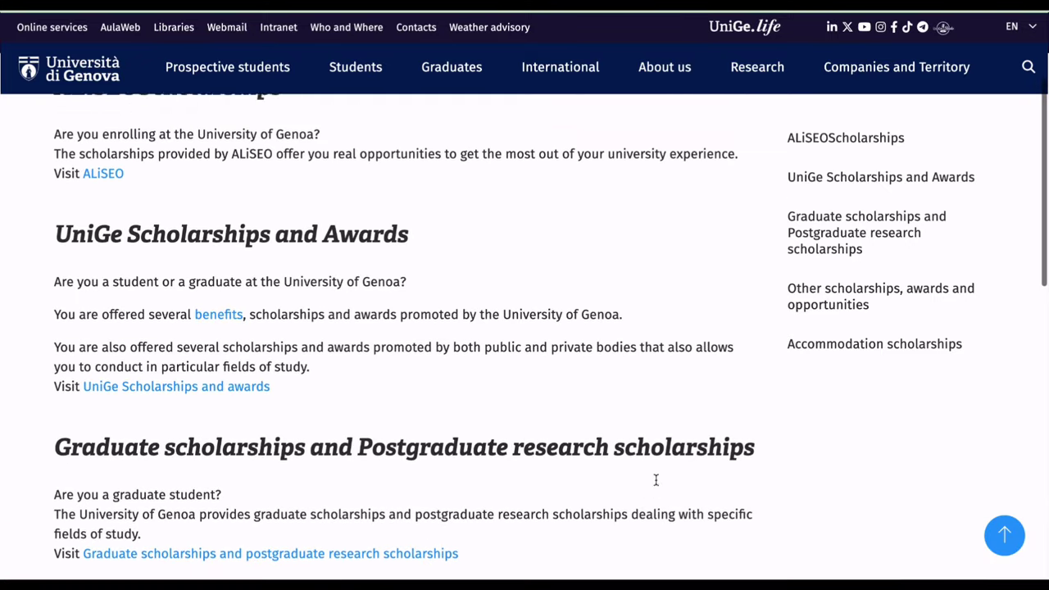
scroll(656, 481, "up", 2)
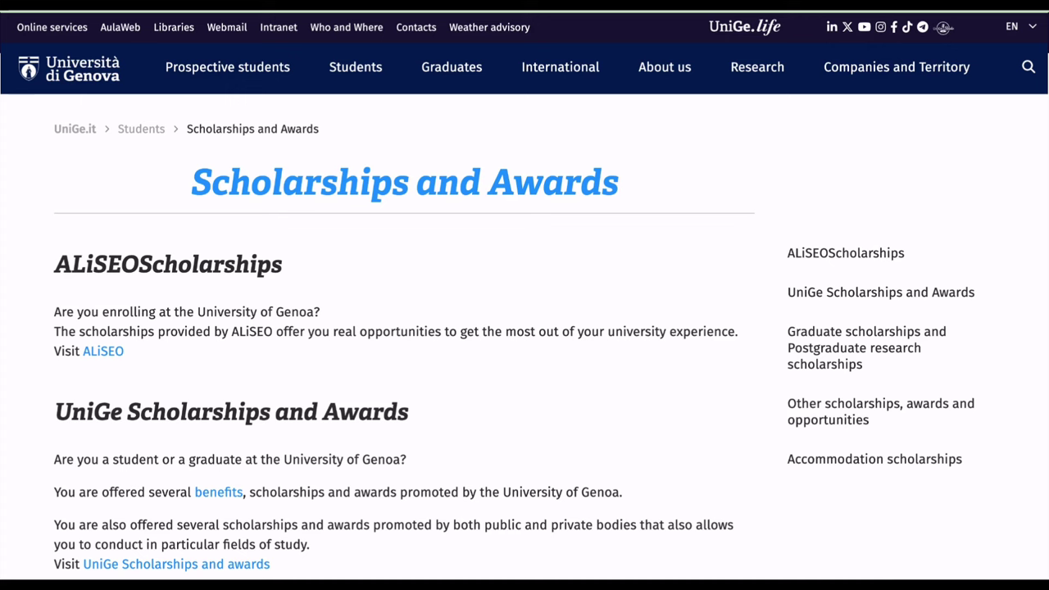
scroll(656, 480, "down", 3)
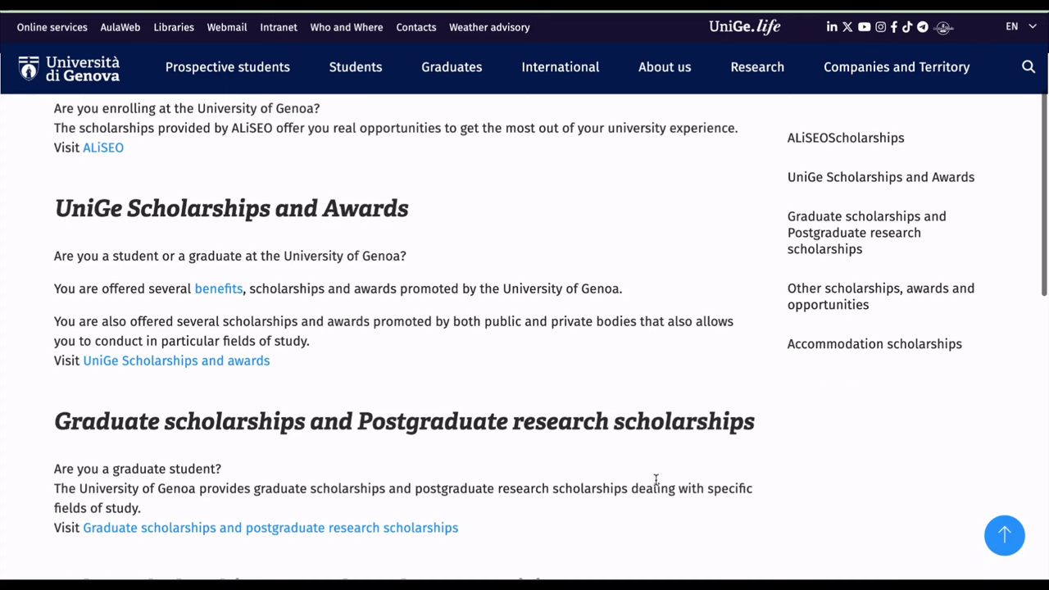
scroll(656, 480, "down", 2)
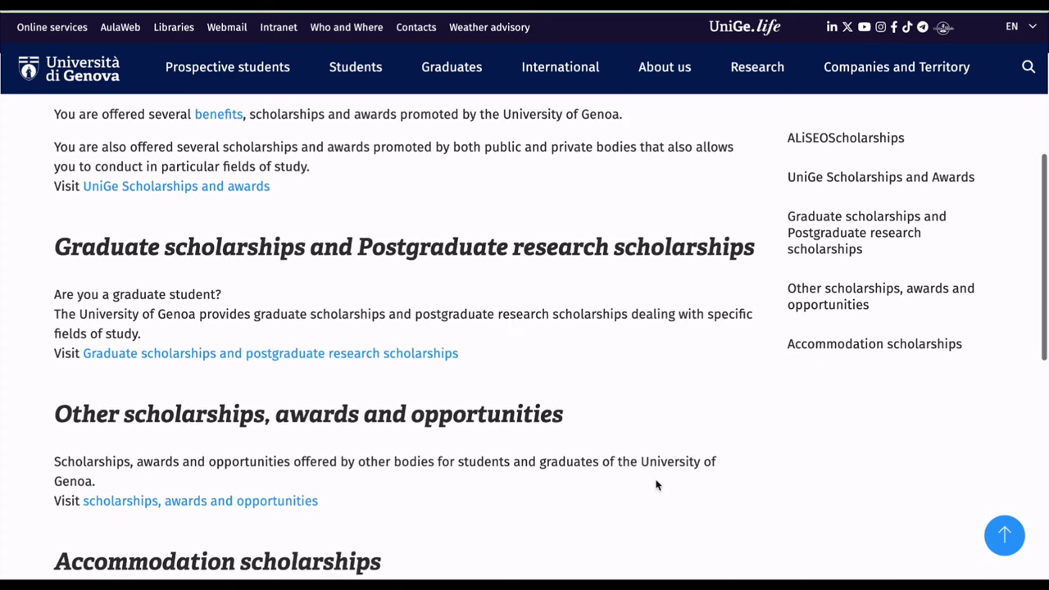
scroll(656, 484, "down", 4)
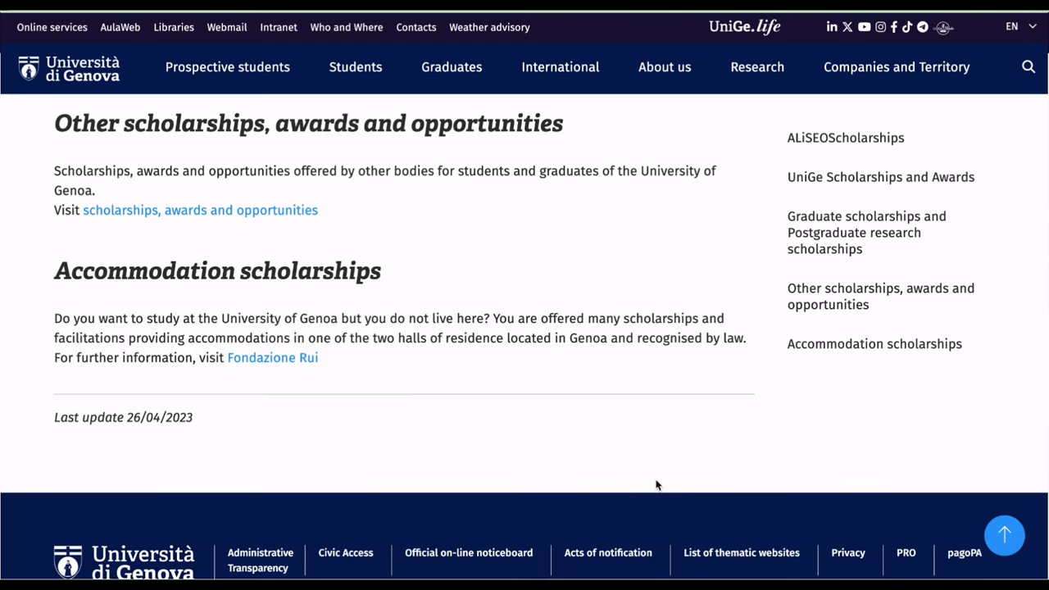
scroll(656, 485, "up", 4)
scroll(656, 484, "up", 2)
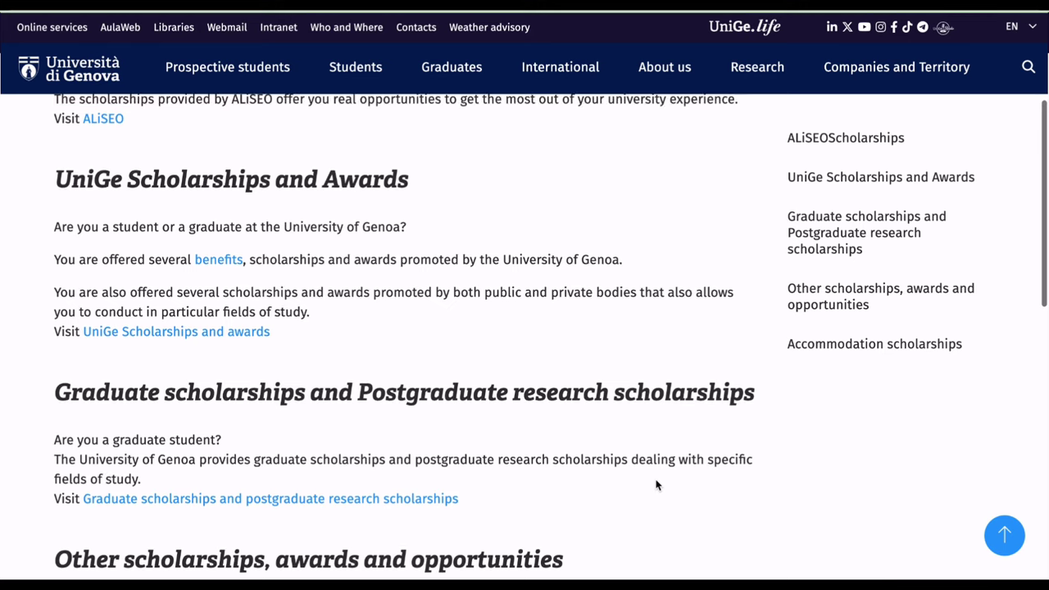
scroll(656, 484, "up", 2)
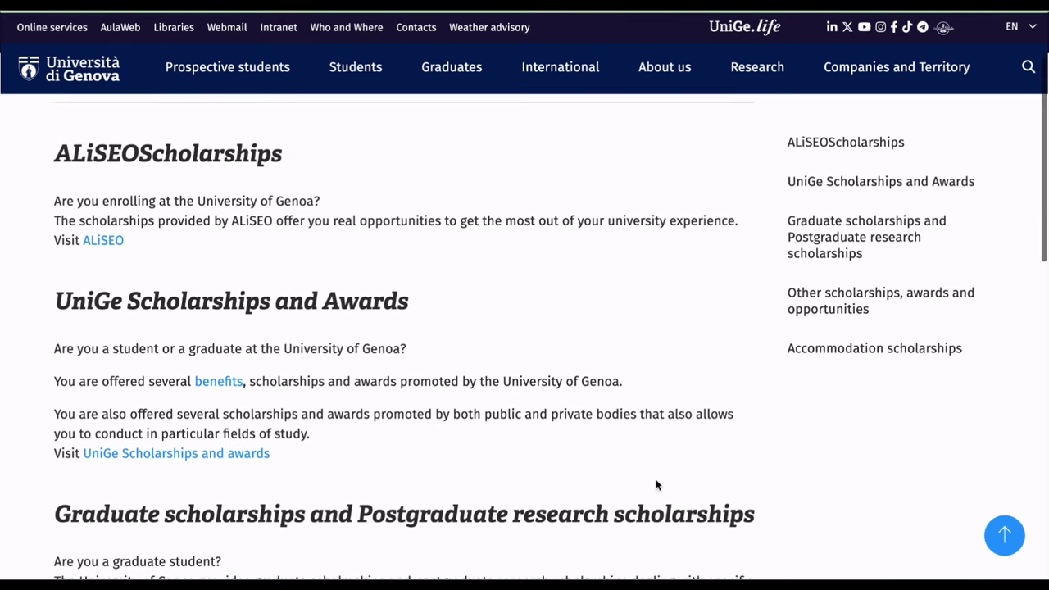
scroll(656, 485, "up", 1)
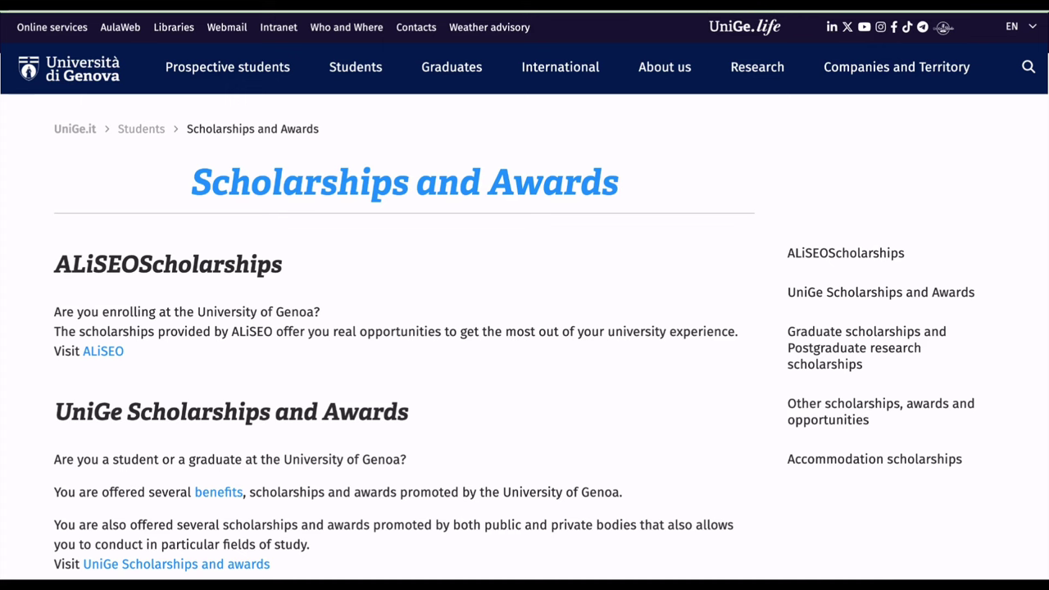
scroll(656, 481, "down", 3)
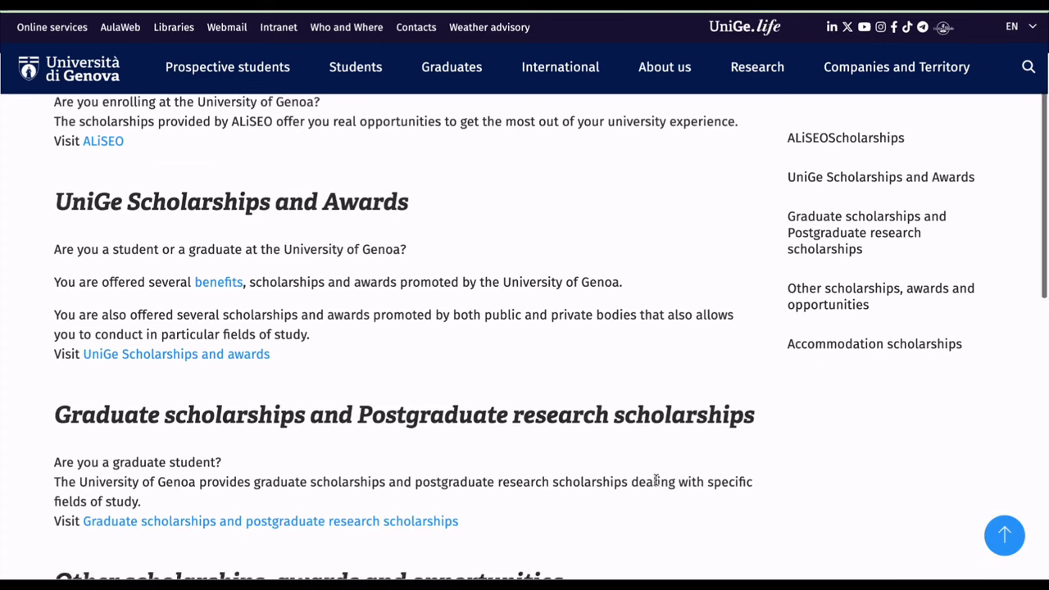
scroll(656, 482, "down", 2)
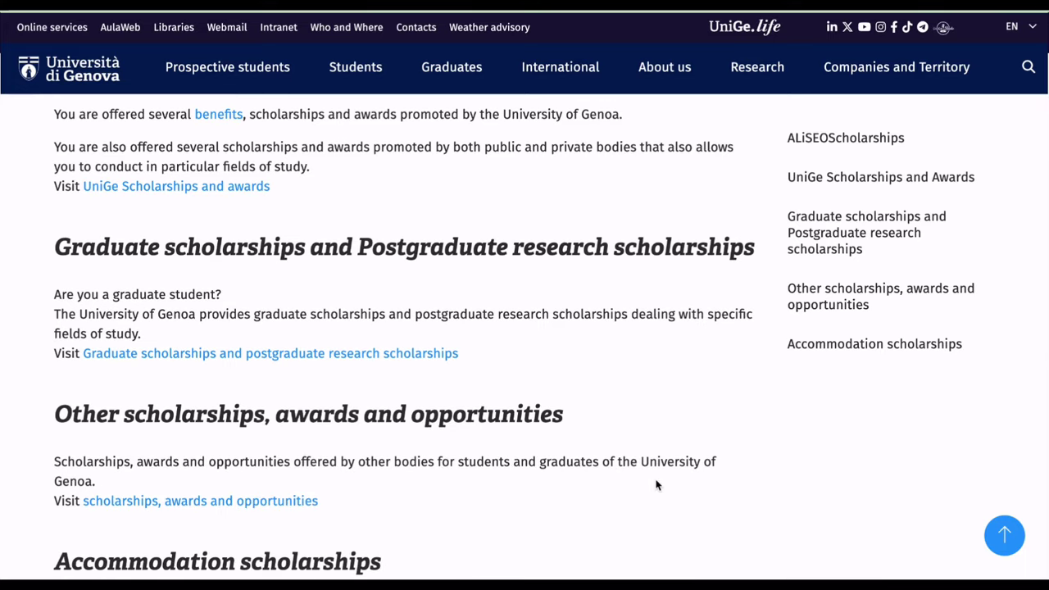
scroll(656, 486, "down", 4)
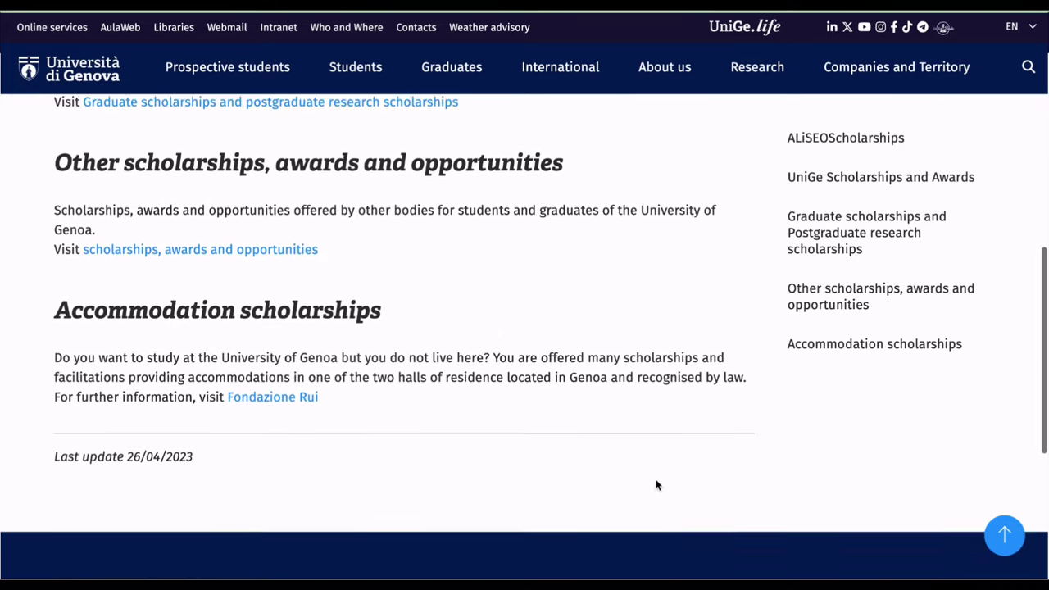
scroll(656, 485, "up", 3)
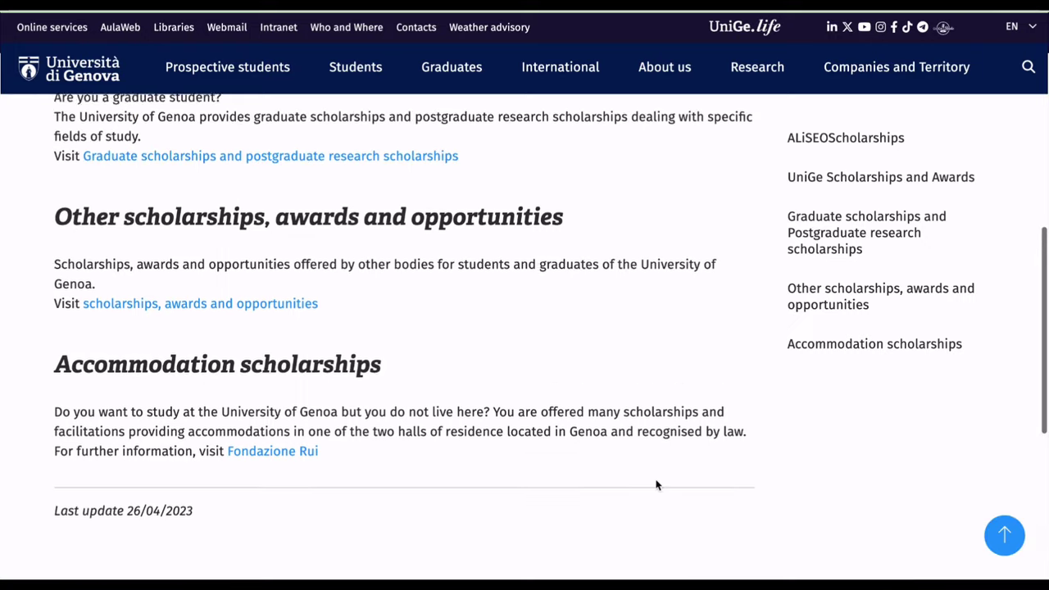
scroll(656, 486, "up", 3)
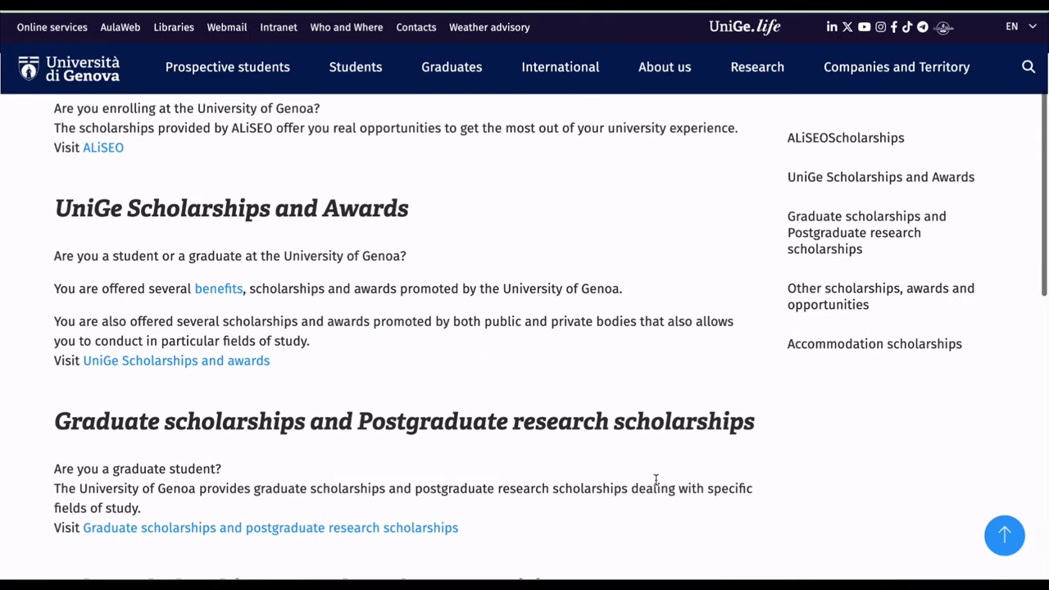
scroll(656, 486, "up", 2)
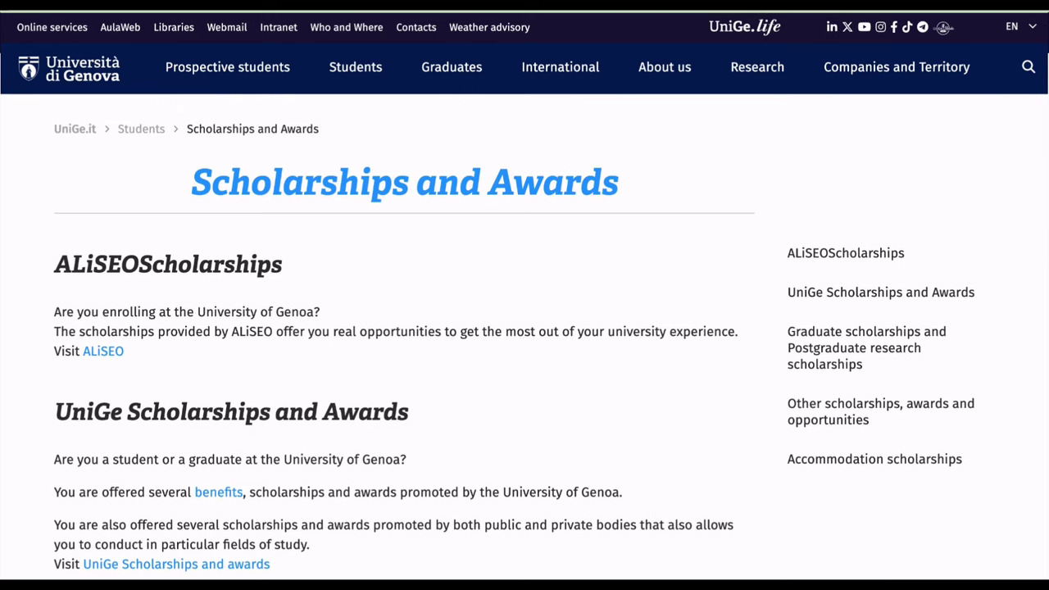
scroll(656, 480, "down", 3)
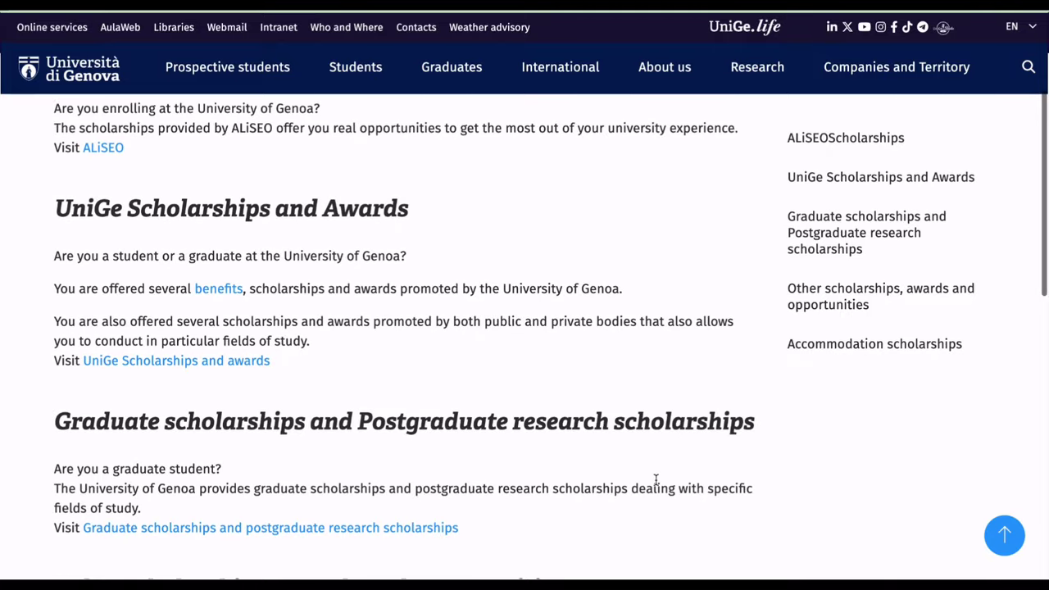
scroll(656, 482, "down", 3)
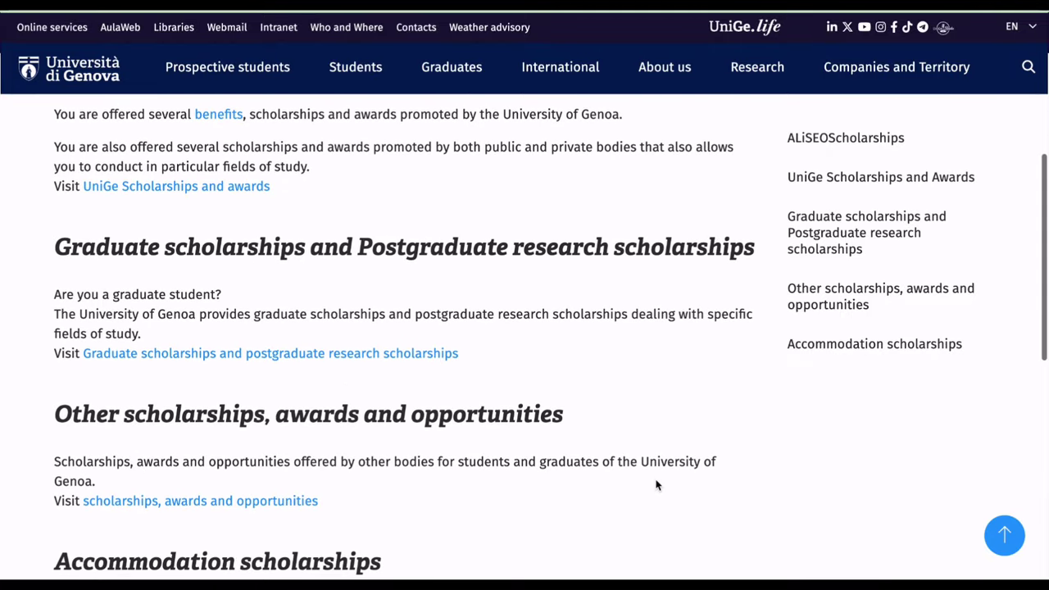
scroll(656, 486, "down", 5)
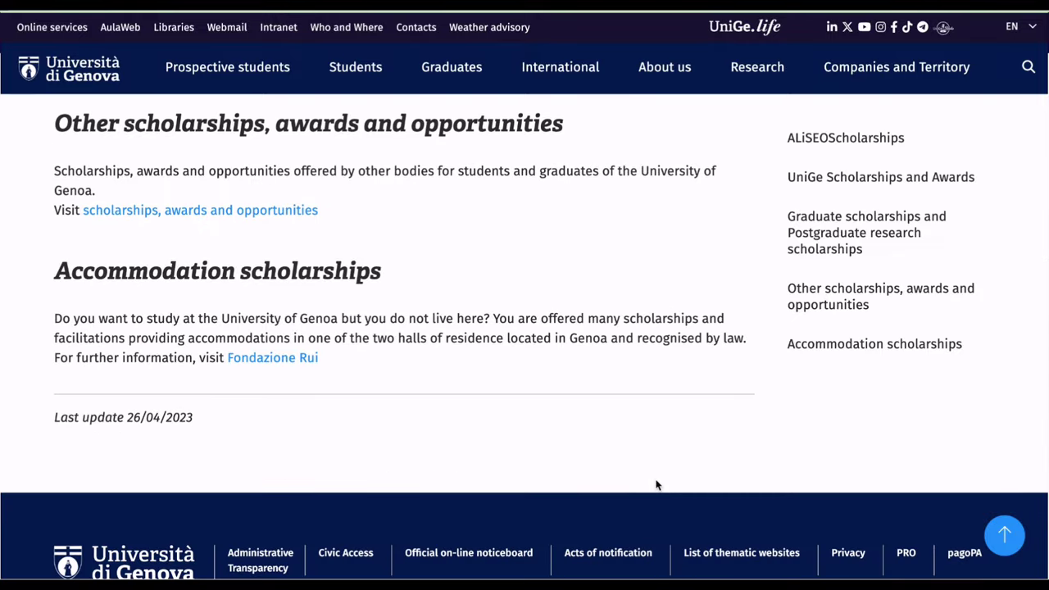
scroll(656, 486, "up", 4)
scroll(656, 486, "up", 4)
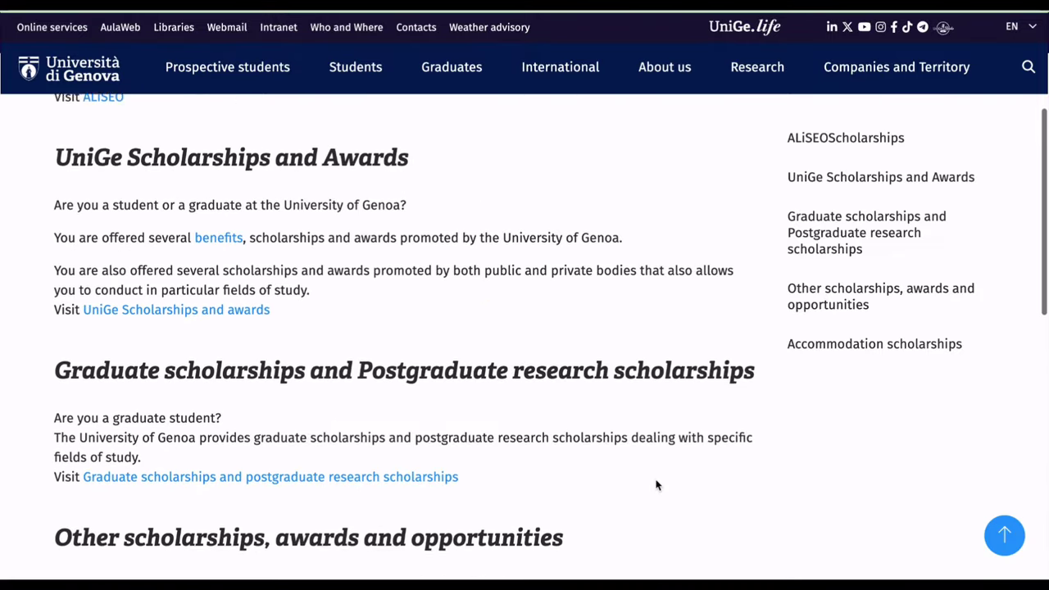
scroll(656, 485, "up", 2)
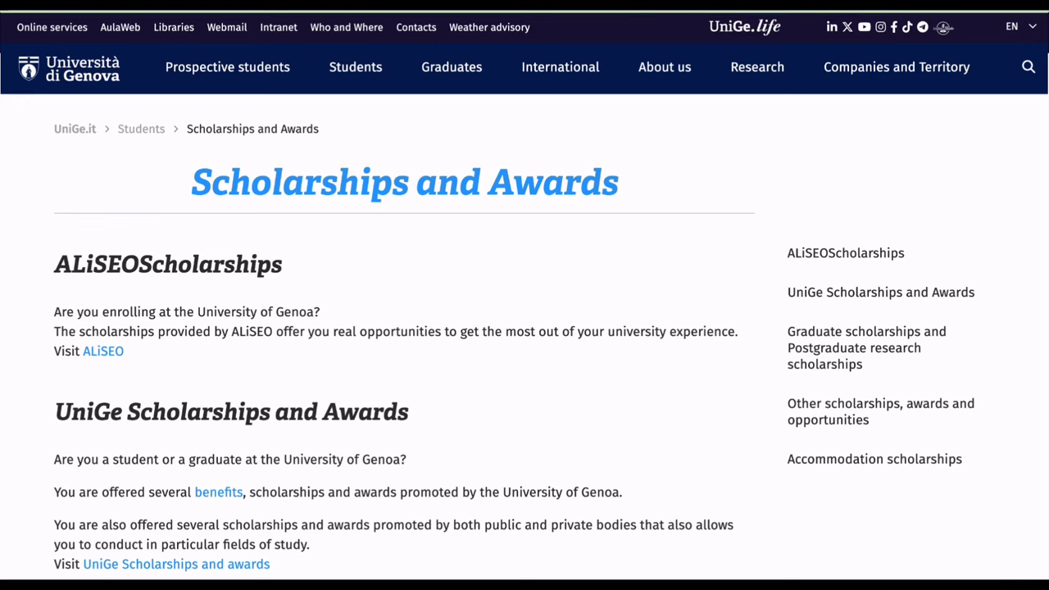
scroll(656, 482, "down", 3)
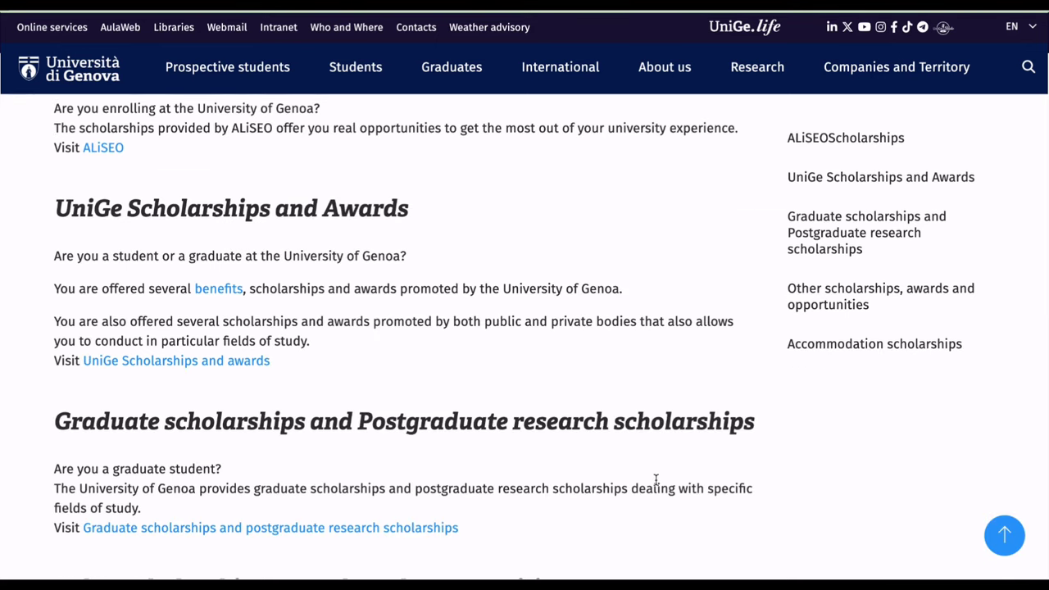